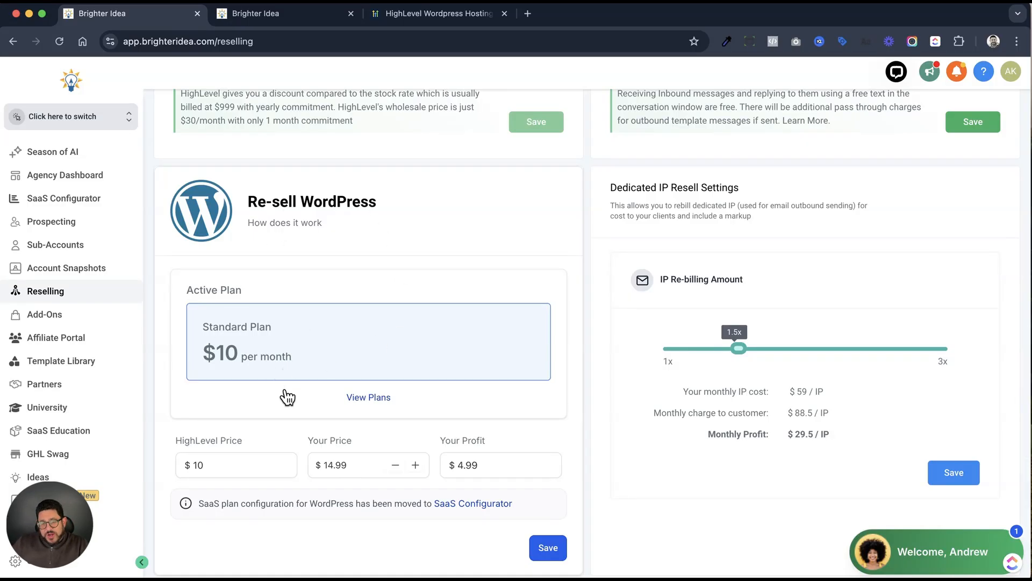
Open the WordPress reselling plans and compare the annual and monthly pricing of the Standard, Utility and Truly Unlimited plans.
{"action": "left_click", "coordinate": [372, 400]}
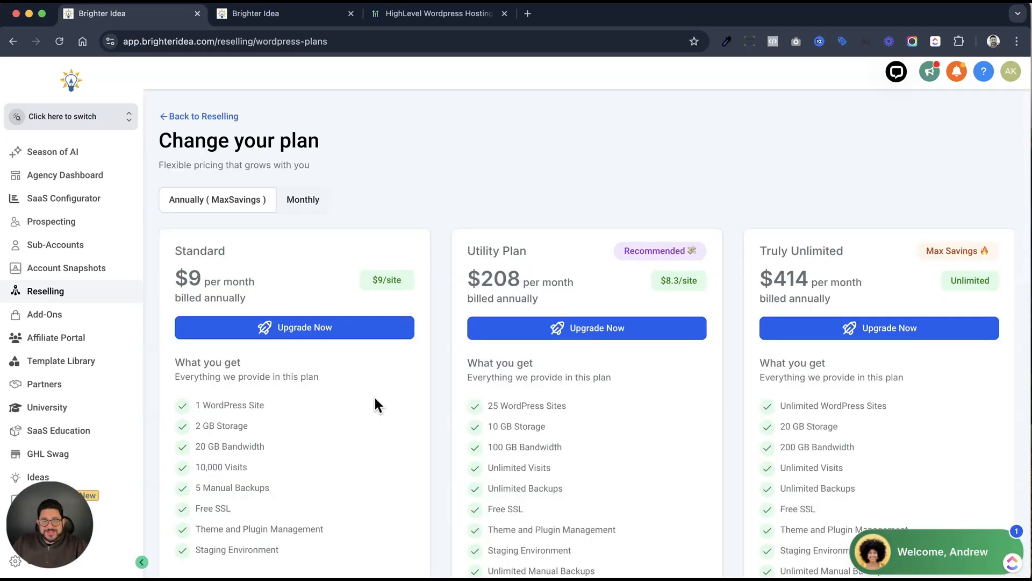
{"action": "scroll", "coordinate": [376, 405], "scroll_direction": "down", "scroll_amount": 1}
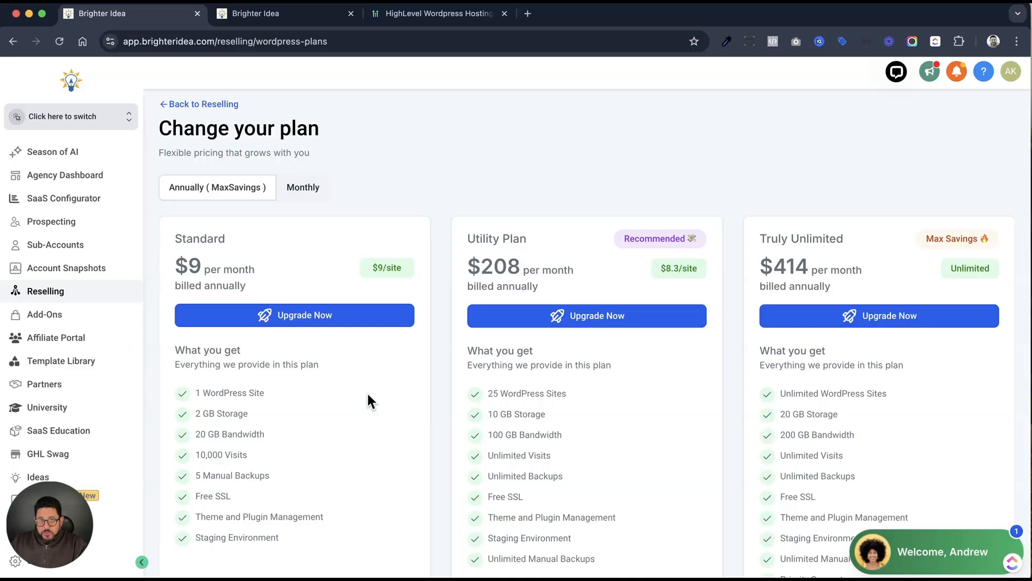
{"action": "scroll", "coordinate": [371, 395], "scroll_direction": "down", "scroll_amount": 3}
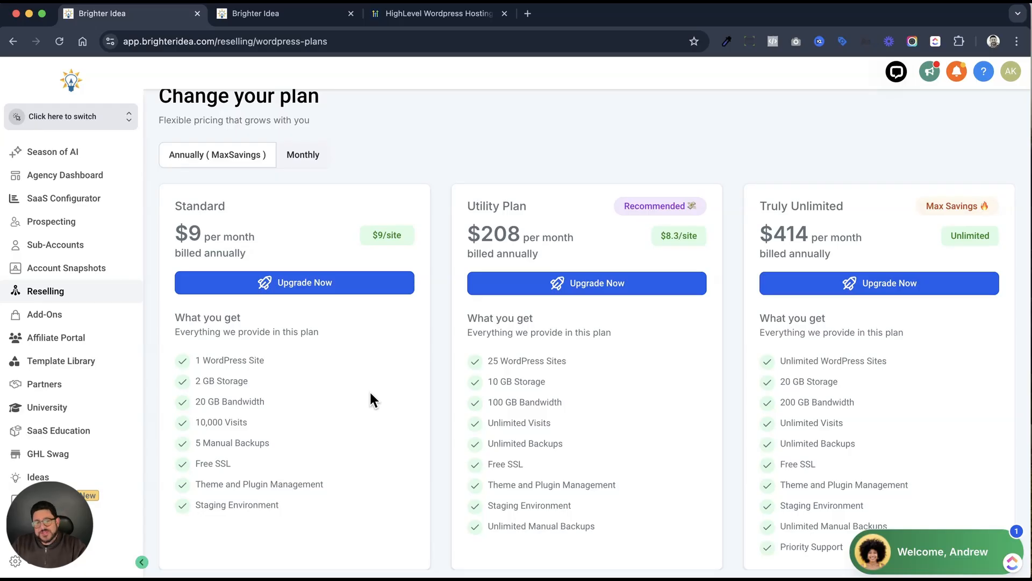
{"action": "scroll", "coordinate": [322, 222], "scroll_direction": "up", "scroll_amount": 1}
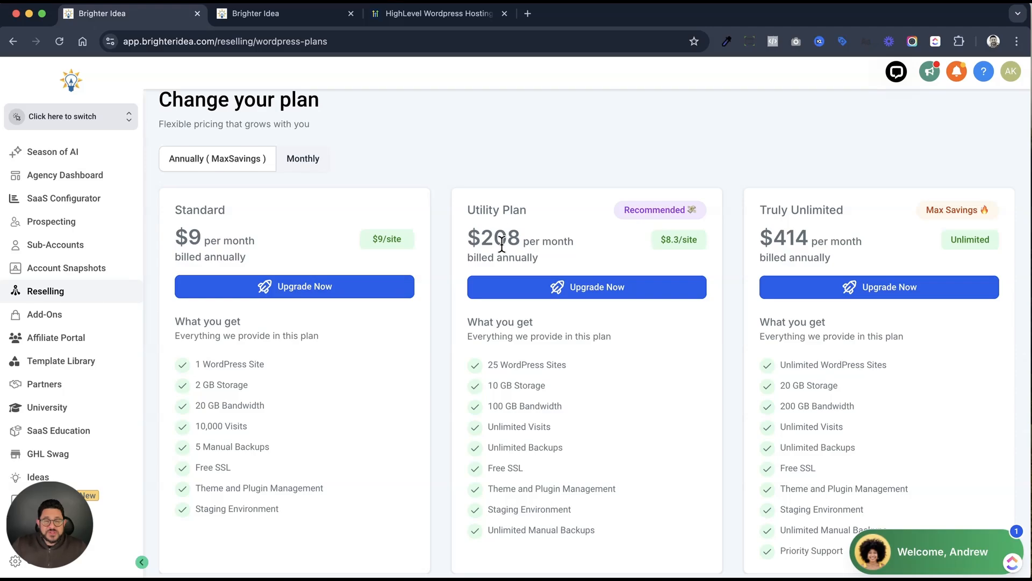
{"action": "scroll", "coordinate": [502, 245], "scroll_direction": "up", "scroll_amount": 2}
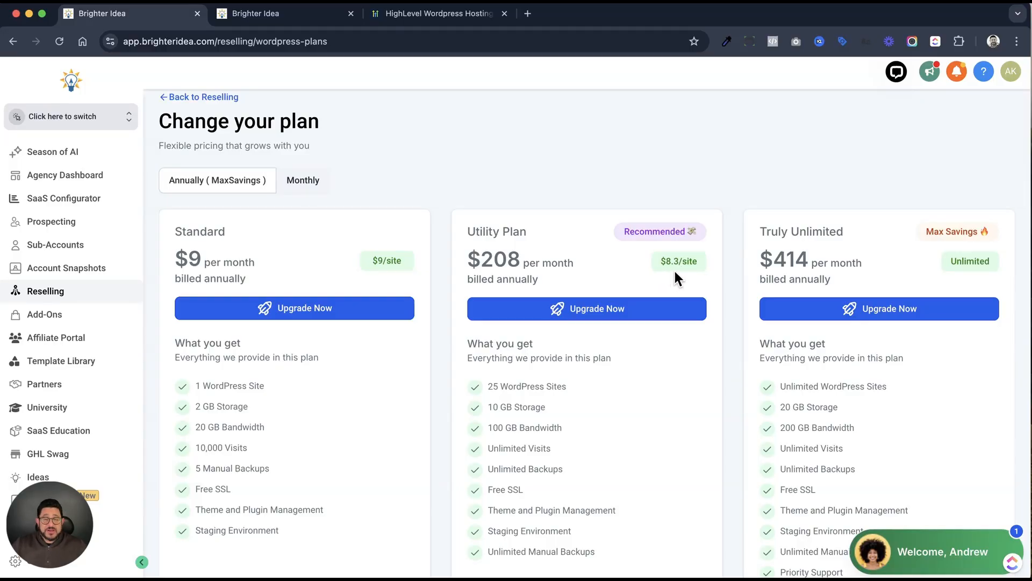
{"action": "scroll", "coordinate": [675, 272], "scroll_direction": "down", "scroll_amount": 1}
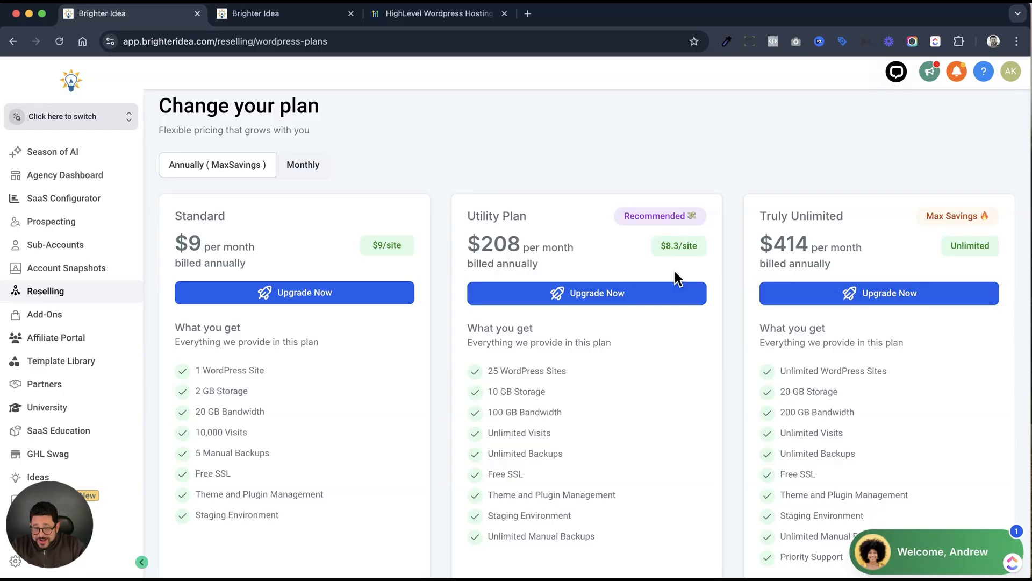
{"action": "scroll", "coordinate": [674, 272], "scroll_direction": "down", "scroll_amount": 1}
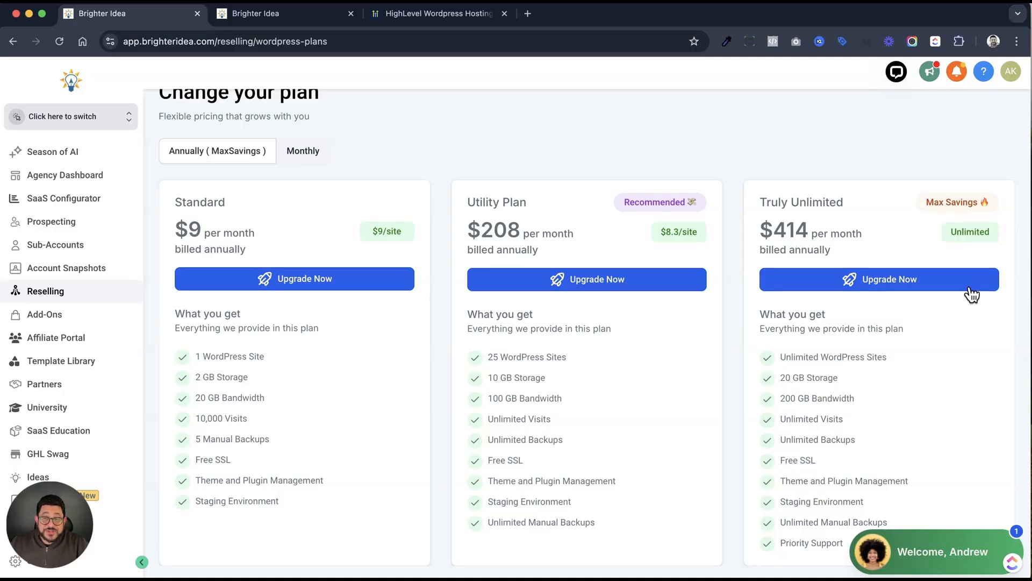
{"action": "scroll", "coordinate": [968, 294], "scroll_direction": "up", "scroll_amount": 1}
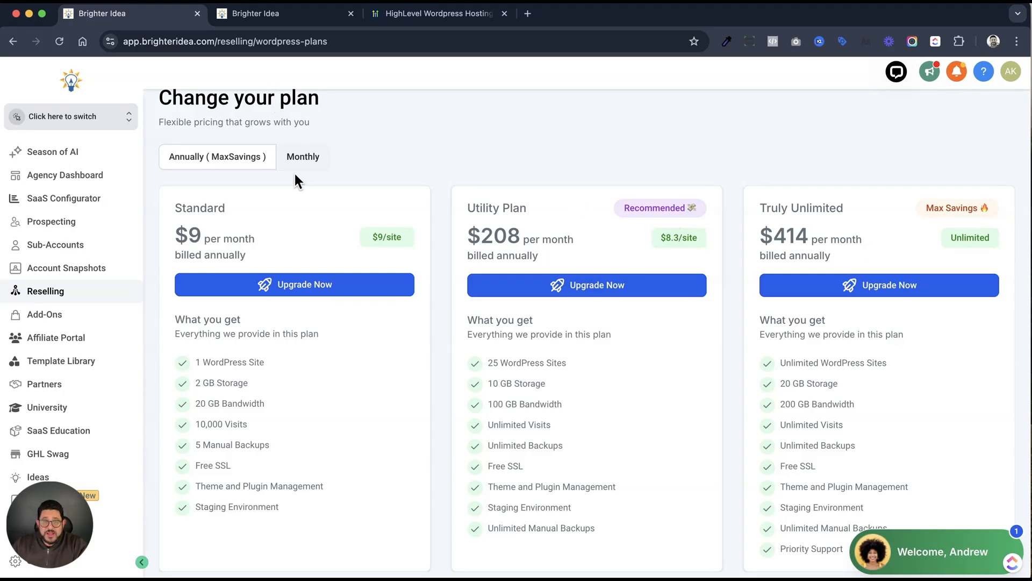
{"action": "left_click", "coordinate": [309, 161]}
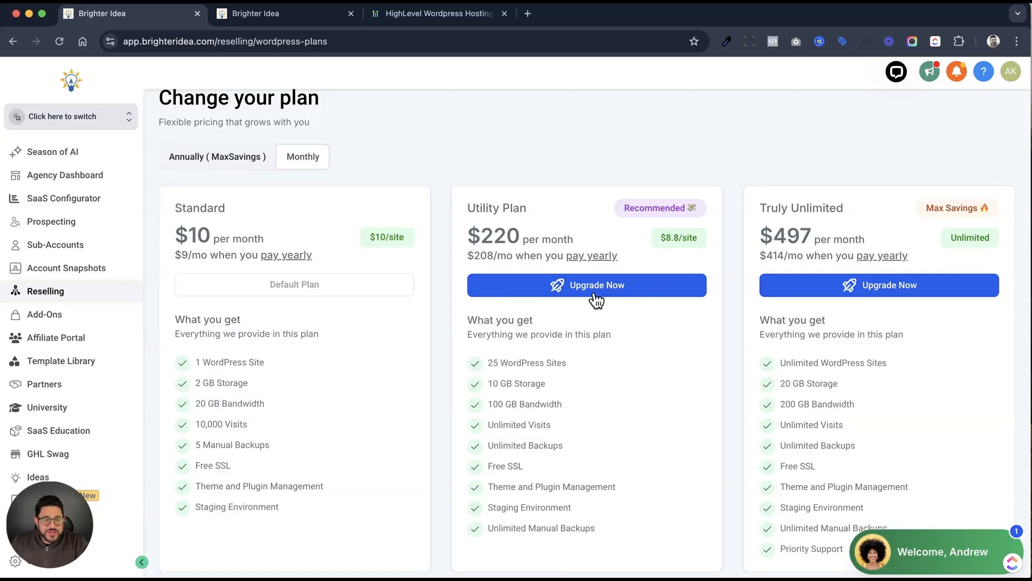
Return to the Reselling page and review the price and profit fields of the Re-sell WordPress offer.
{"action": "left_click", "coordinate": [44, 292]}
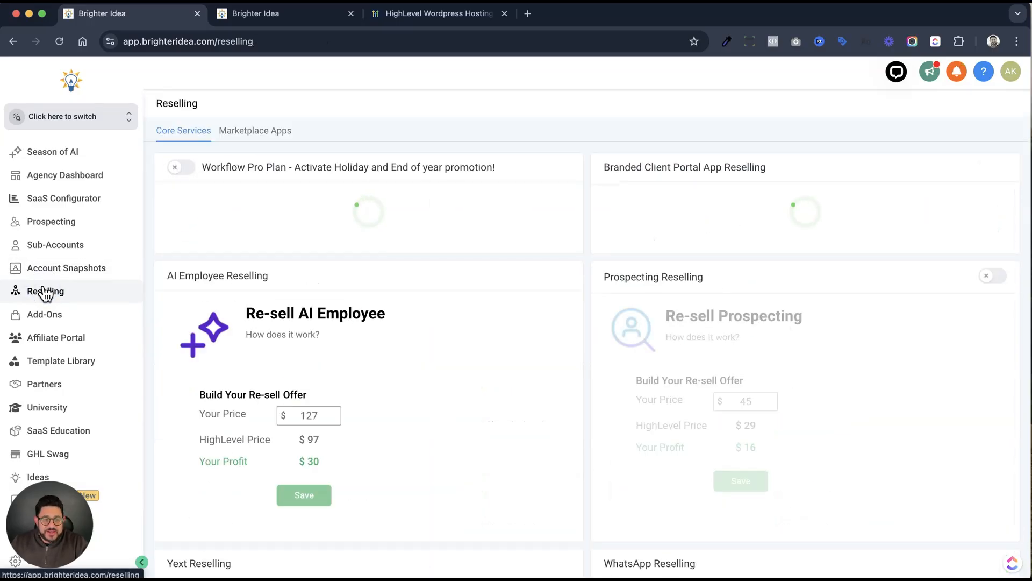
{"action": "scroll", "coordinate": [378, 304], "scroll_direction": "down", "scroll_amount": 10}
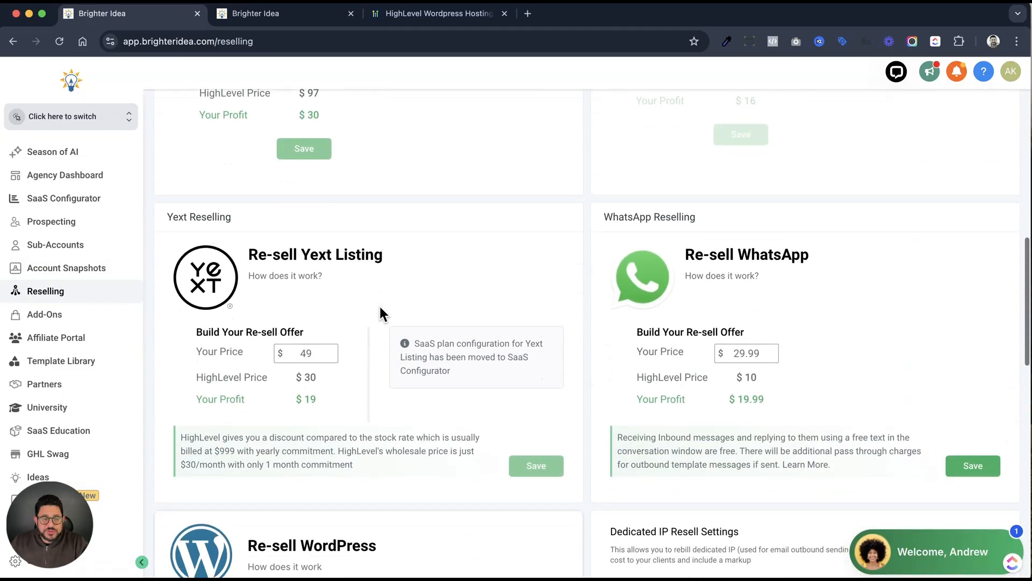
{"action": "scroll", "coordinate": [380, 306], "scroll_direction": "down", "scroll_amount": 5}
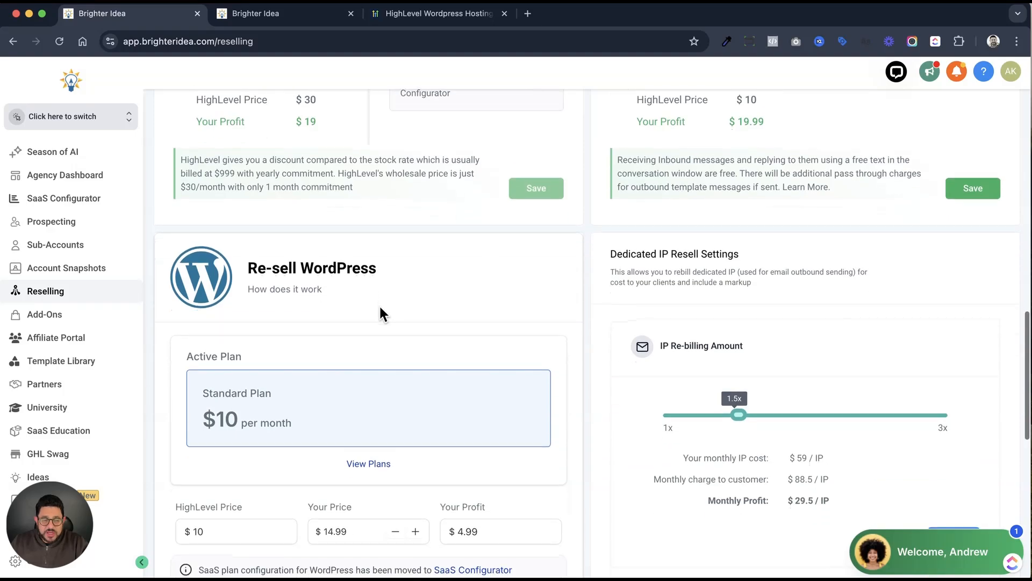
{"action": "scroll", "coordinate": [382, 315], "scroll_direction": "down", "scroll_amount": 2}
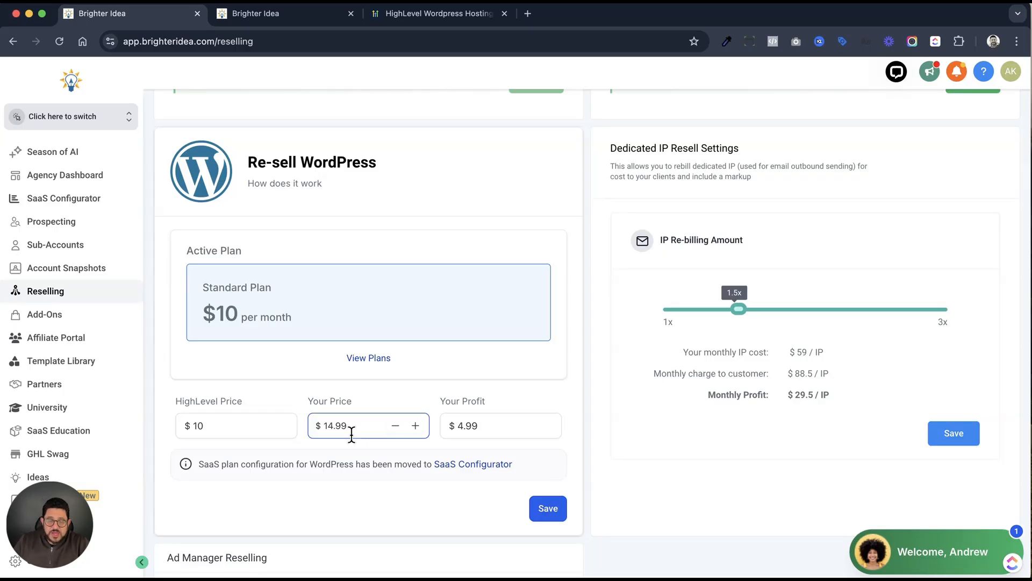
{"action": "left_click", "coordinate": [485, 430]}
Review the hosting features listed on the HighLevel WordPress hosting page.
{"action": "scroll", "coordinate": [501, 429], "scroll_direction": "up", "scroll_amount": 1}
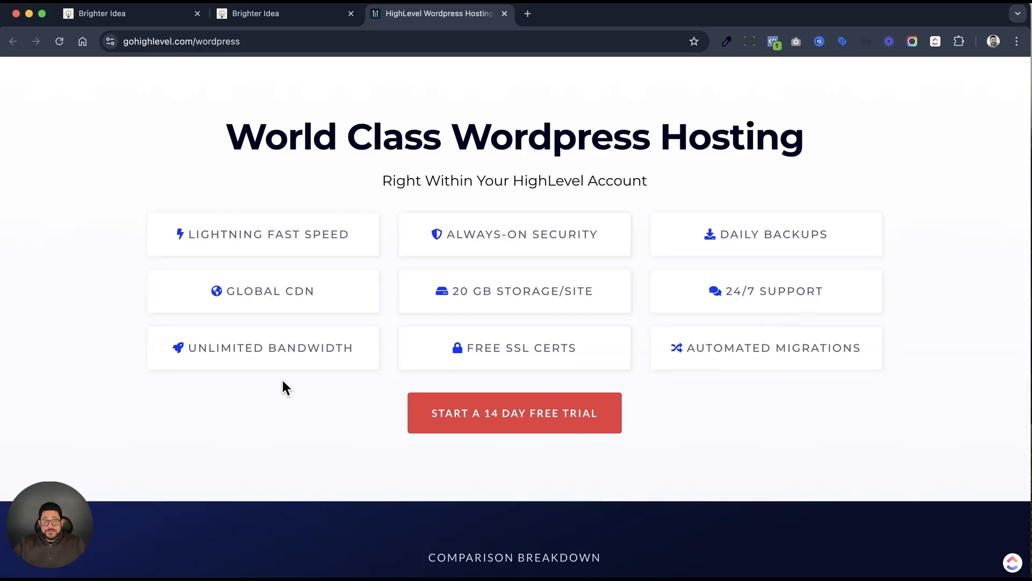
{"action": "scroll", "coordinate": [280, 377], "scroll_direction": "up", "scroll_amount": 1}
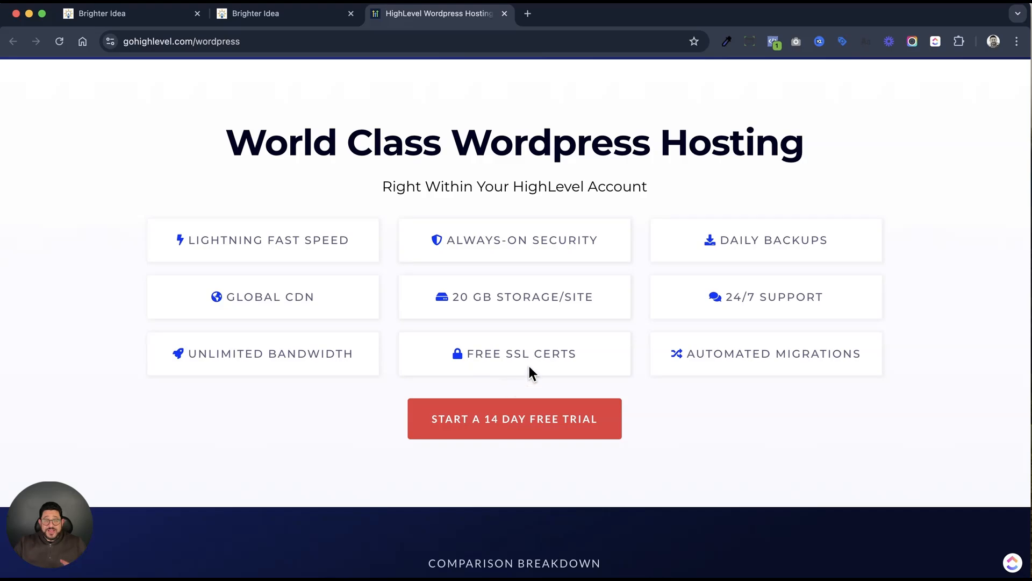
{"action": "scroll", "coordinate": [505, 377], "scroll_direction": "up", "scroll_amount": 5}
{"action": "scroll", "coordinate": [504, 384], "scroll_direction": "down", "scroll_amount": 2}
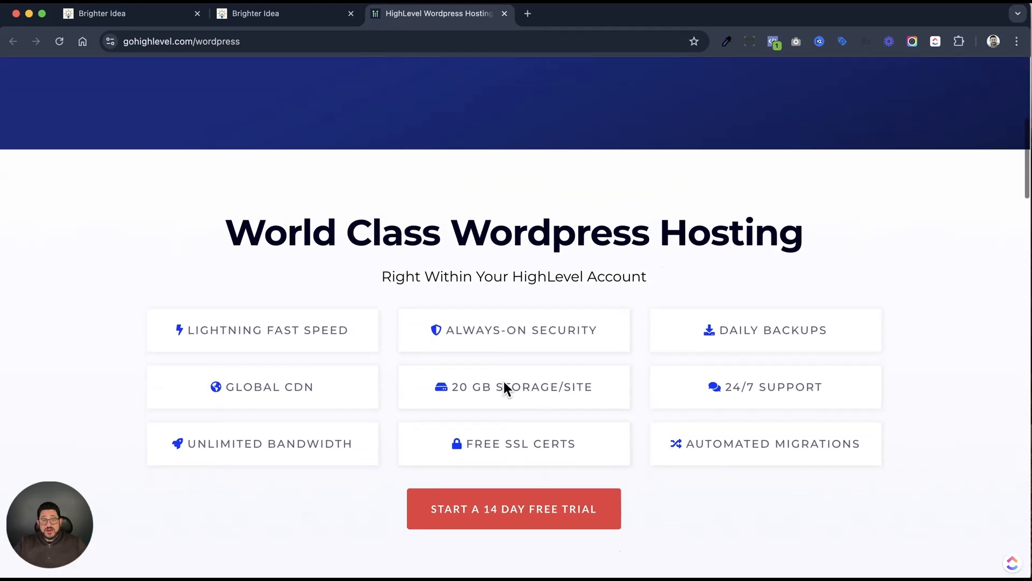
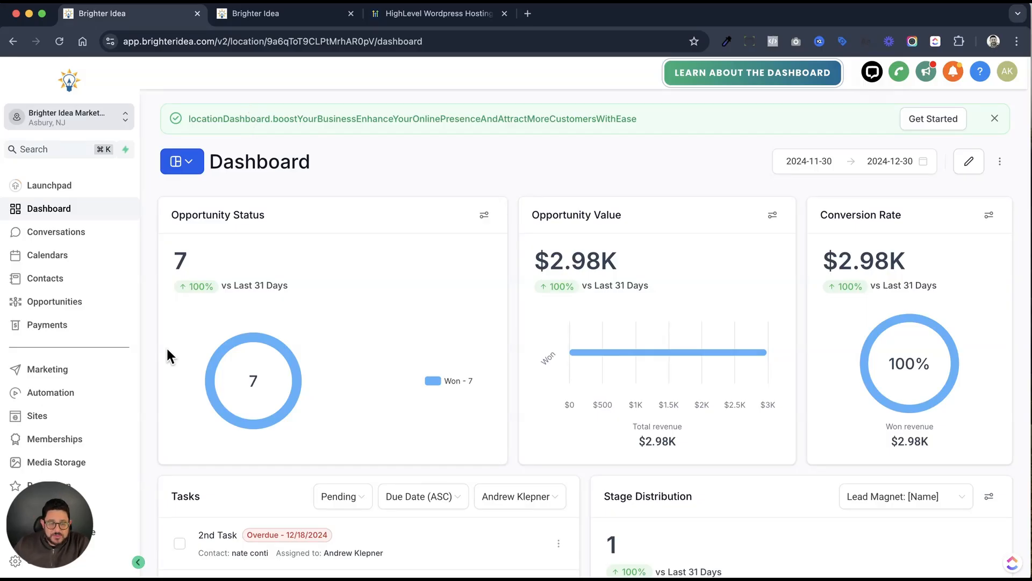
Activate WordPress hosting for the sub-account's sites and pay for the Standard Plan subscription at $14.99 per month.
{"action": "left_click", "coordinate": [43, 421]}
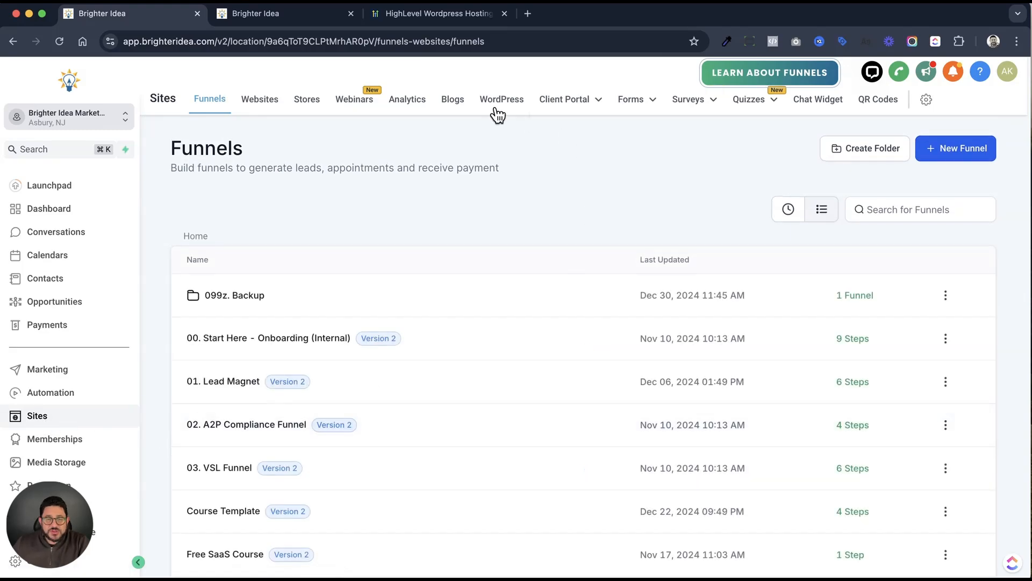
{"action": "left_click", "coordinate": [502, 100]}
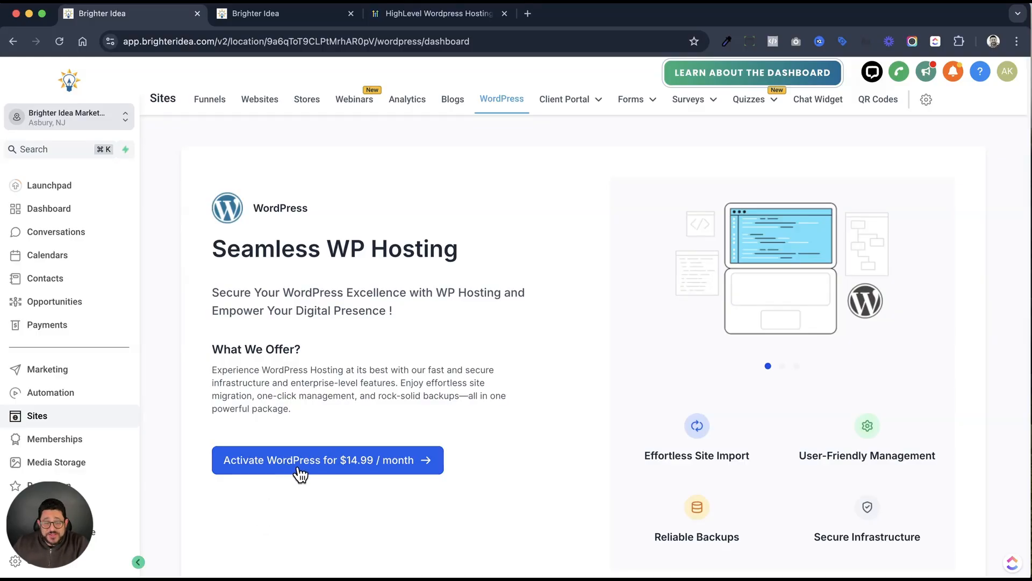
{"action": "left_click", "coordinate": [366, 470]}
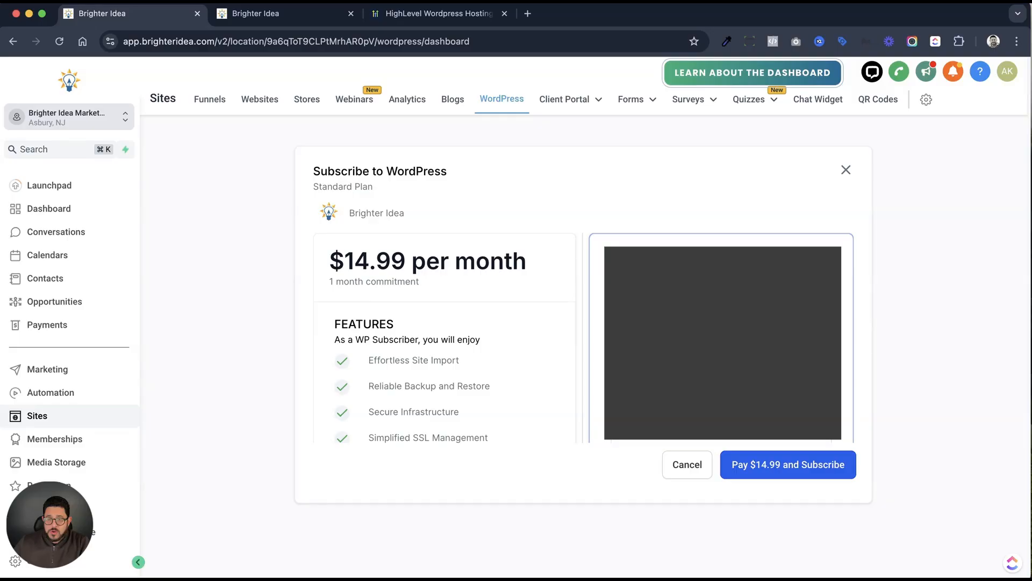
{"action": "scroll", "coordinate": [583, 338], "scroll_direction": "down", "scroll_amount": 3}
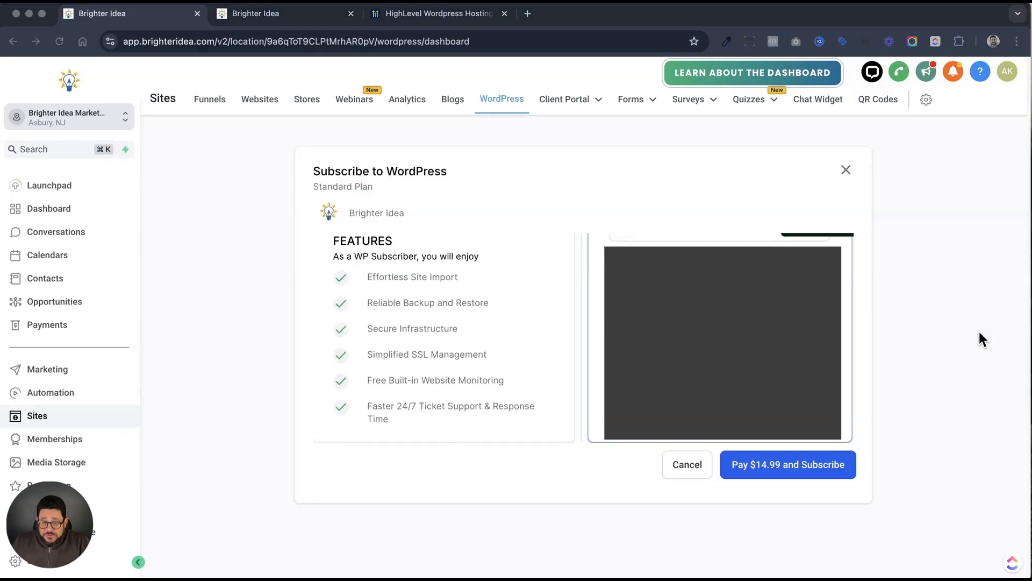
{"action": "left_click", "coordinate": [772, 469]}
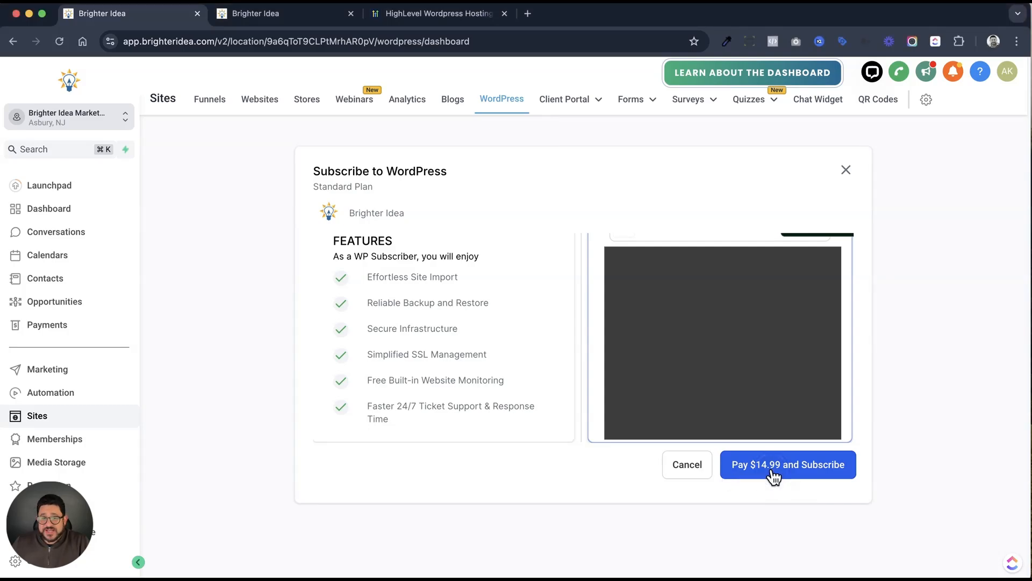
{"action": "left_click", "coordinate": [772, 469]}
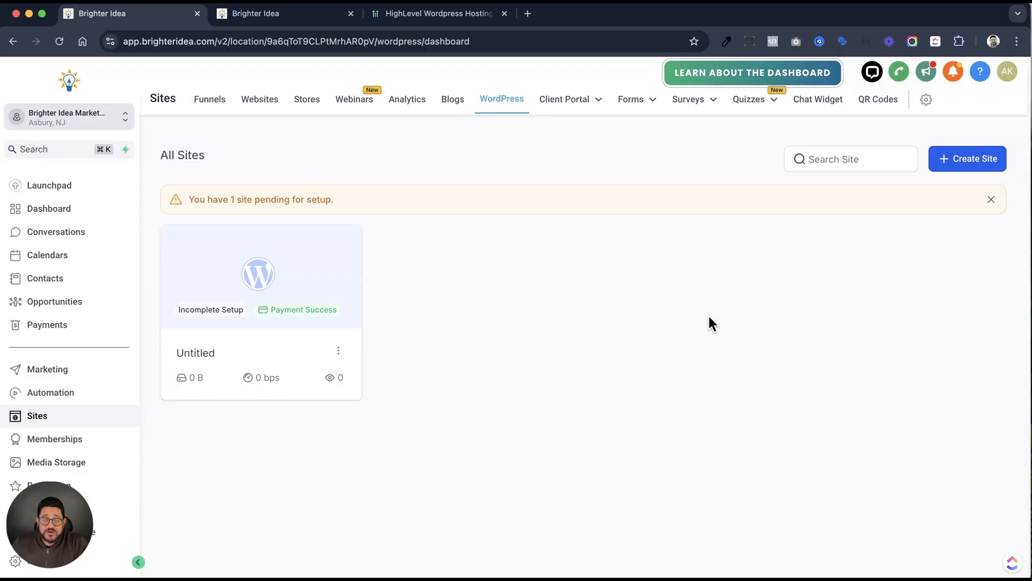
{"action": "left_click", "coordinate": [956, 159]}
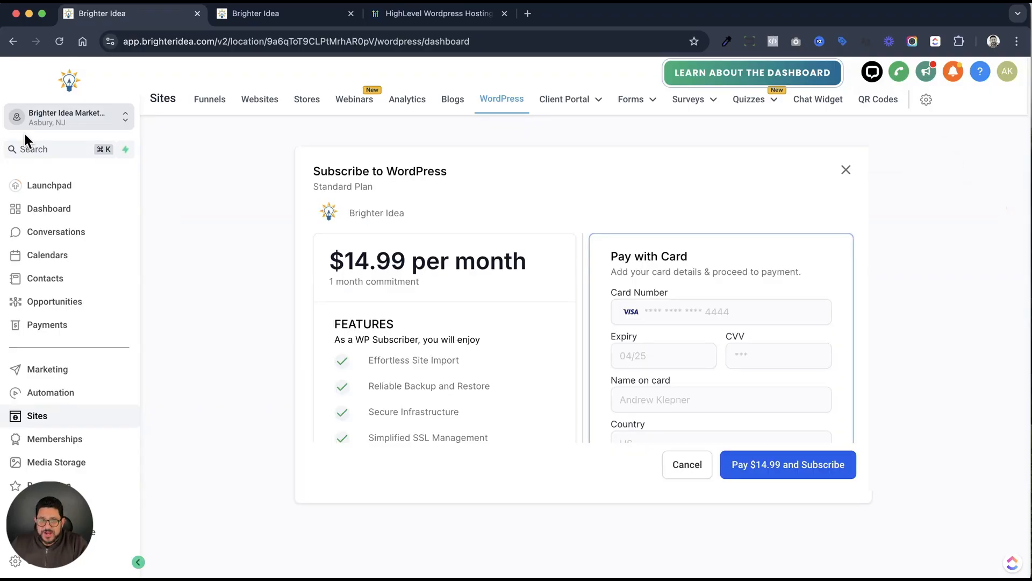
{"action": "left_click", "coordinate": [13, 41]}
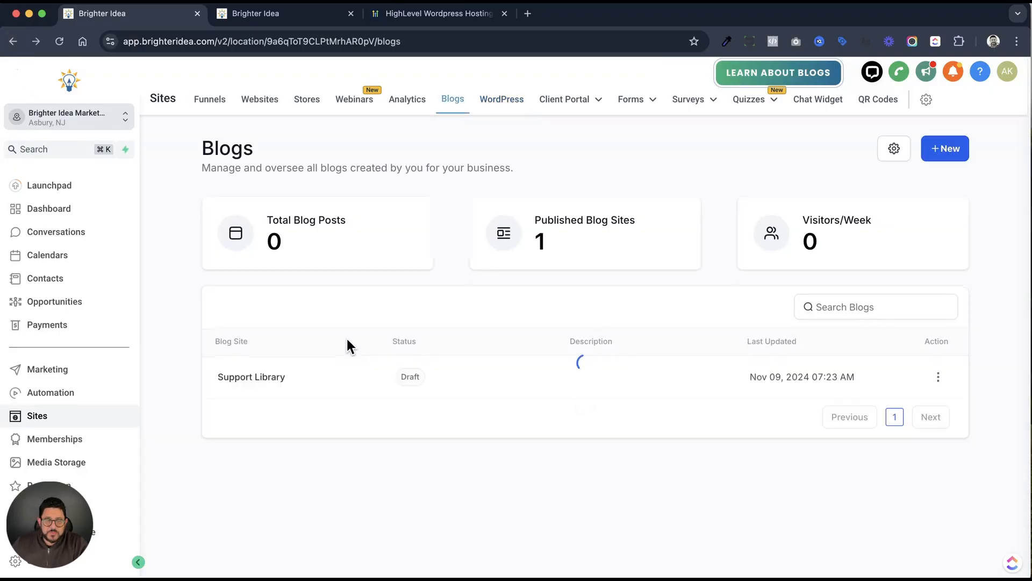
{"action": "left_click", "coordinate": [509, 111]}
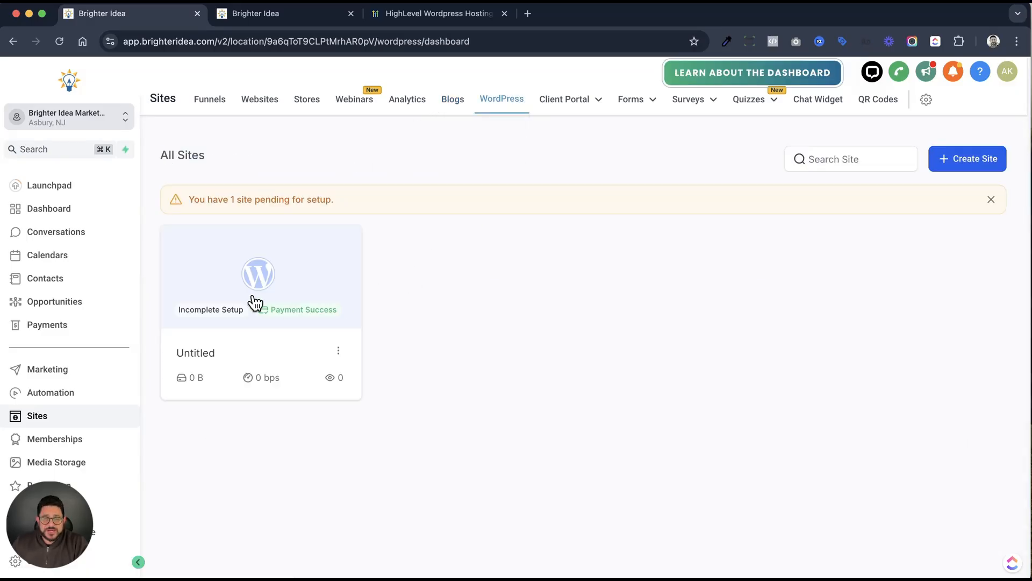
Set up the pending untitled WordPress site from a template, choosing Dental Clinic Care.
{"action": "left_click", "coordinate": [298, 285]}
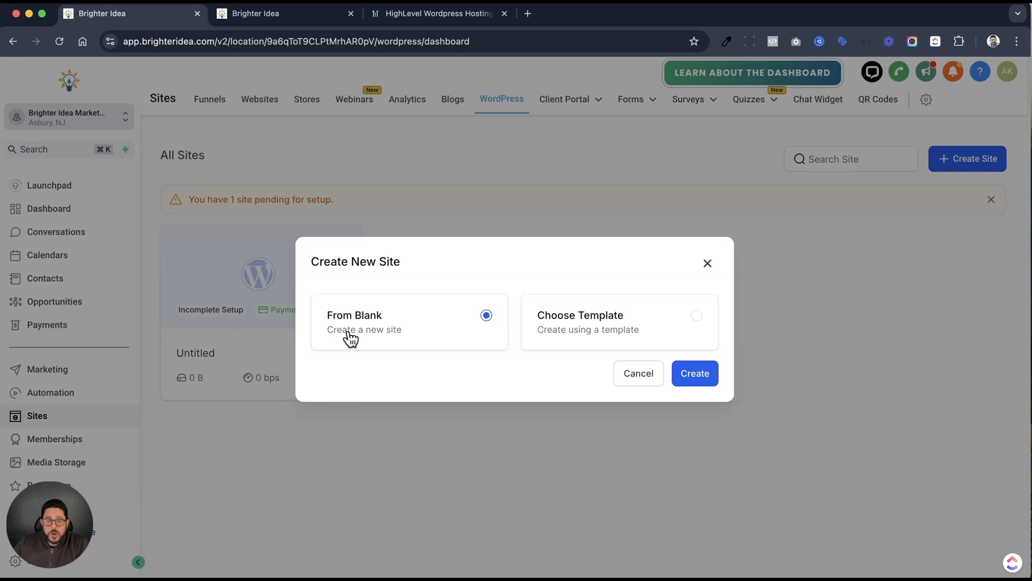
{"action": "left_click", "coordinate": [616, 327]}
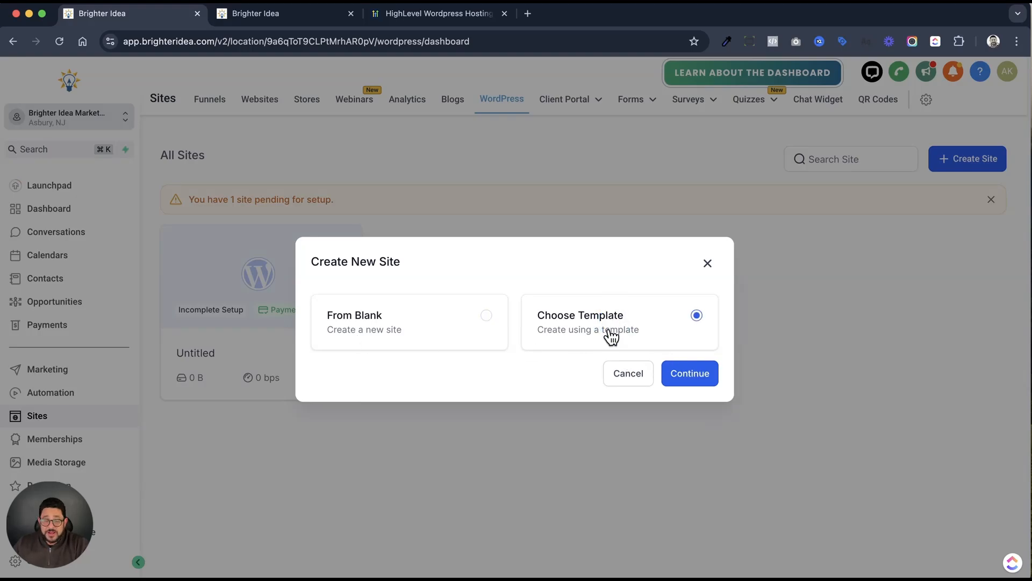
{"action": "left_click", "coordinate": [676, 381]}
{"action": "scroll", "coordinate": [500, 301], "scroll_direction": "down", "scroll_amount": 1}
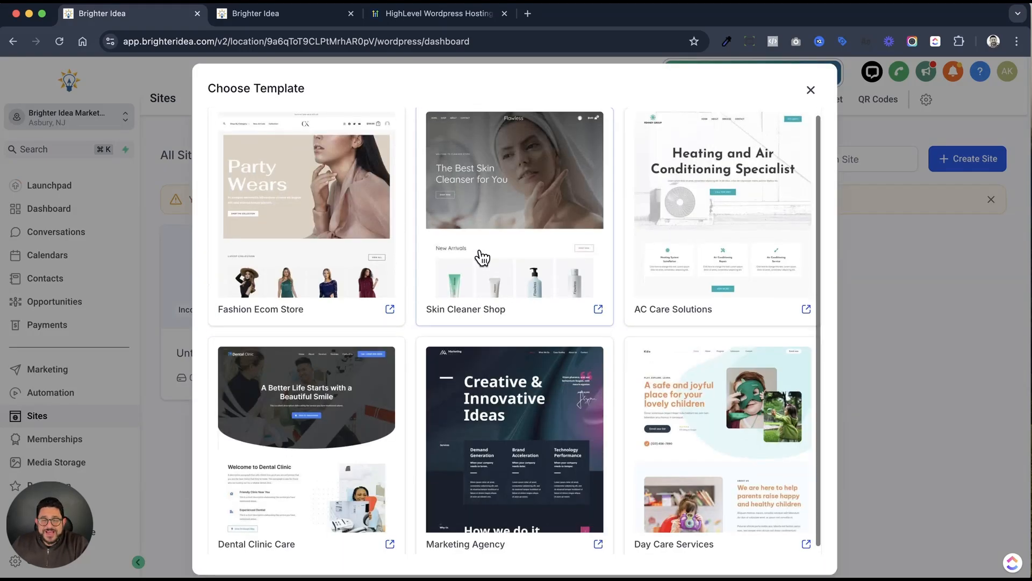
{"action": "scroll", "coordinate": [491, 338], "scroll_direction": "up", "scroll_amount": 1}
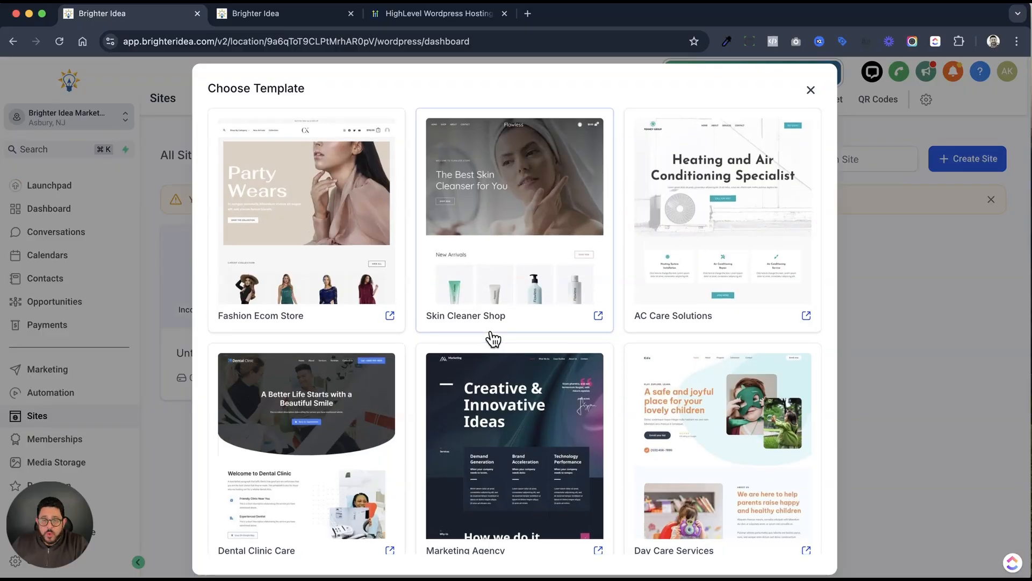
{"action": "scroll", "coordinate": [492, 339], "scroll_direction": "down", "scroll_amount": 1}
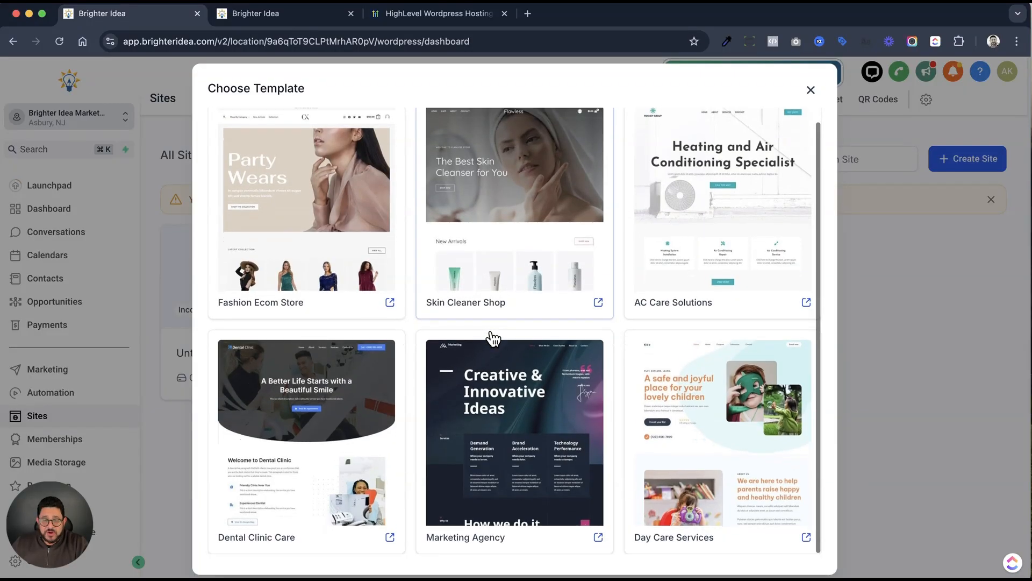
{"action": "left_click", "coordinate": [368, 422]}
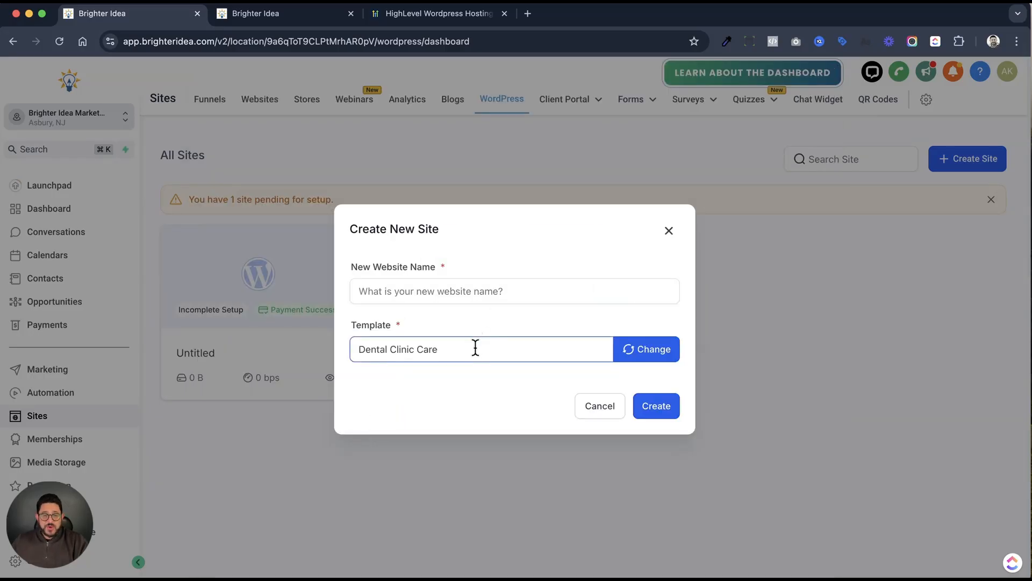
Enter TEmp Website For Video as the name of the new website.
{"action": "left_click", "coordinate": [420, 293]}
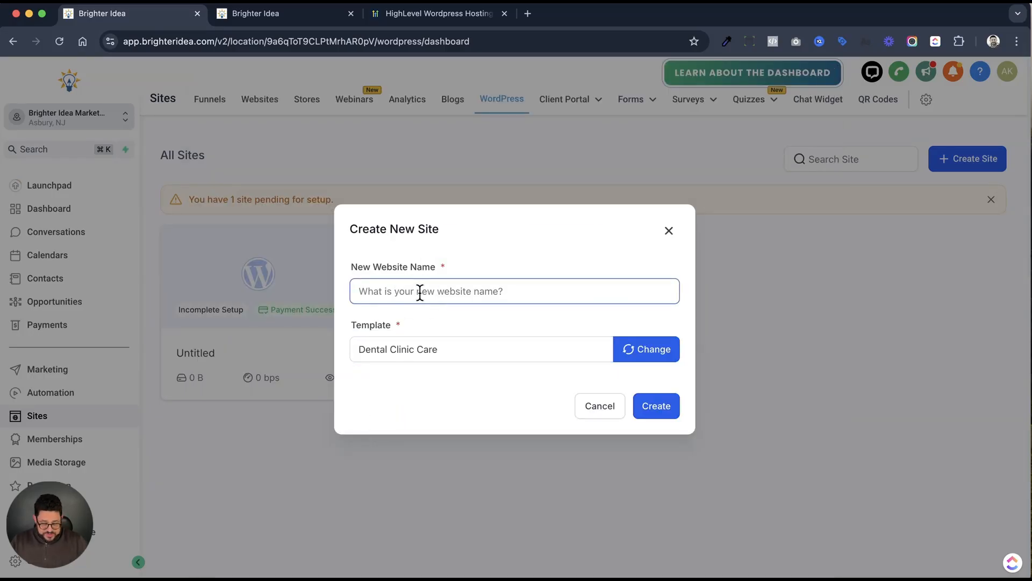
{"action": "type", "text": "TEm"}
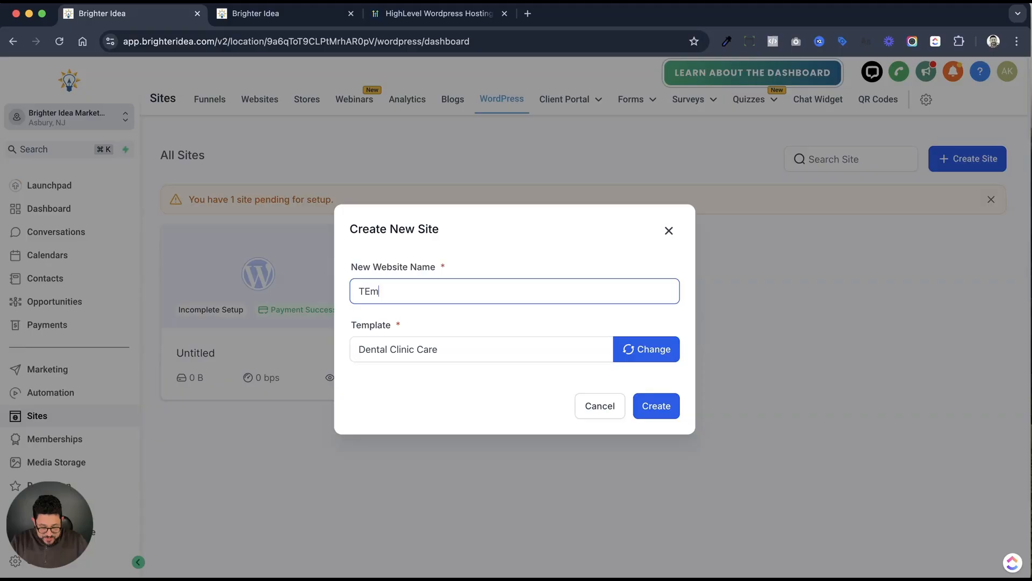
{"action": "type", "text": "p Website "}
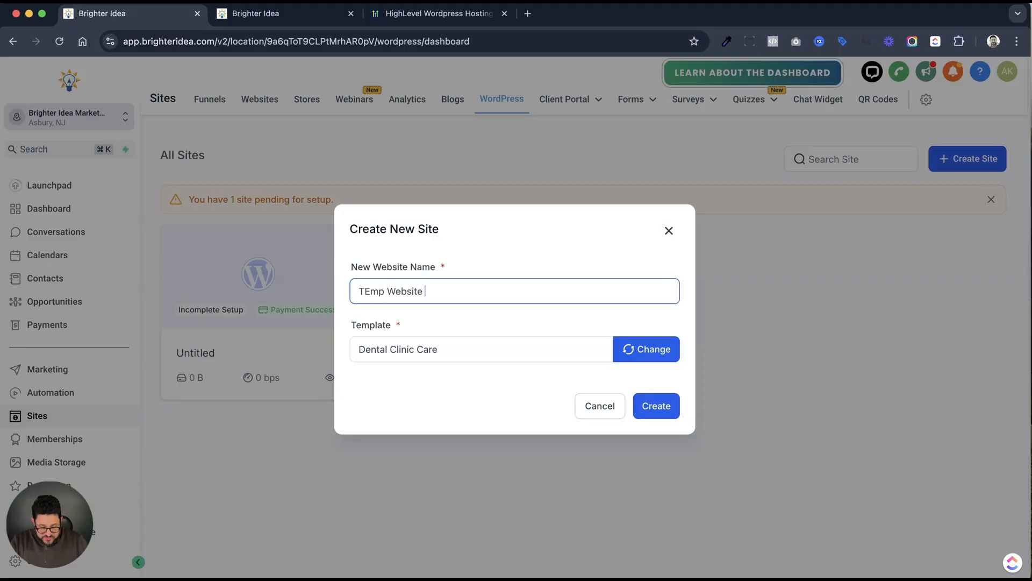
{"action": "type", "text": "For Video"}
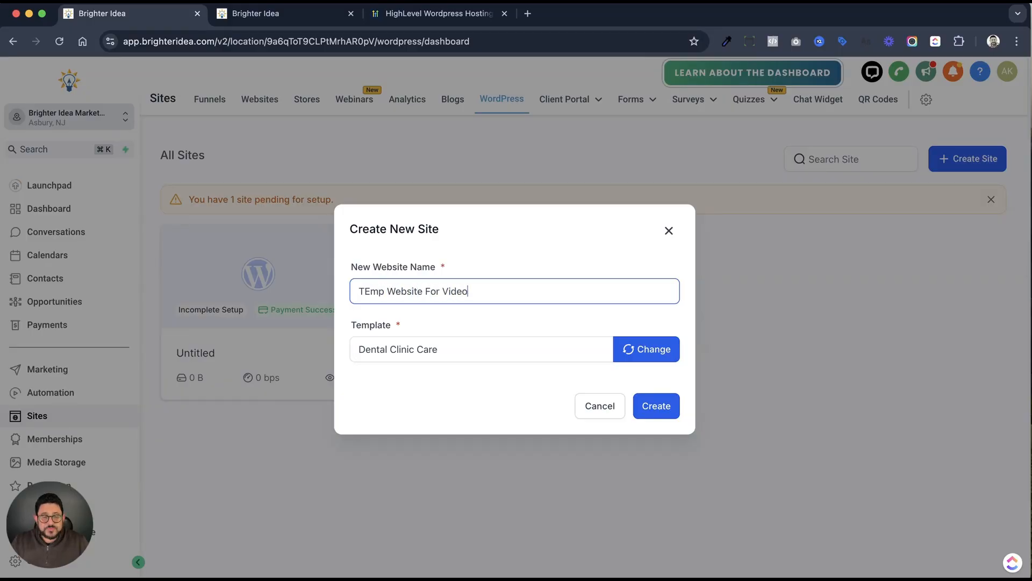
{"action": "left_click", "coordinate": [475, 354]}
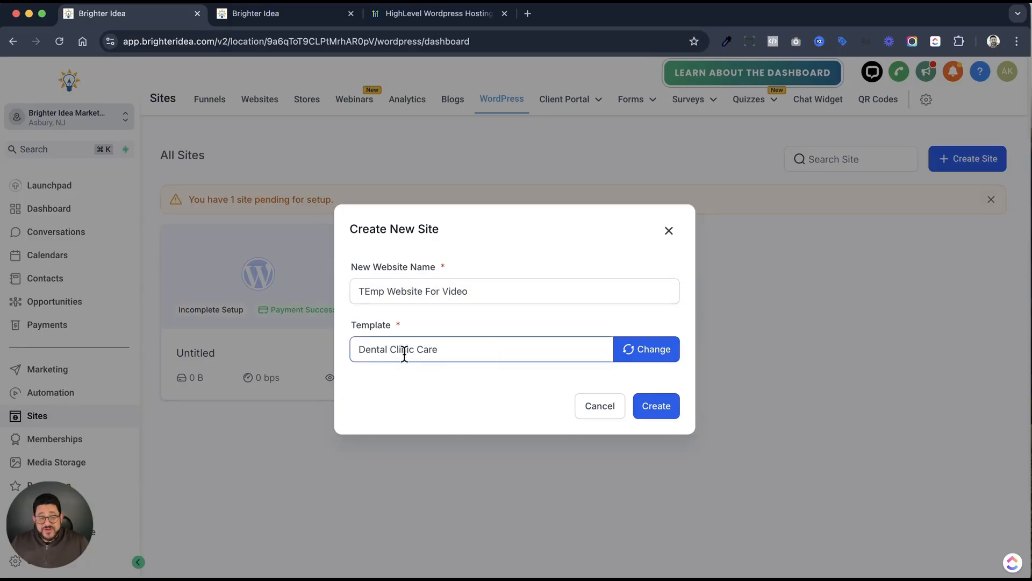
Try the Day Care Services and AC Care Solutions templates, and set the template back to Dental Clinic Care.
{"action": "left_click", "coordinate": [631, 352]}
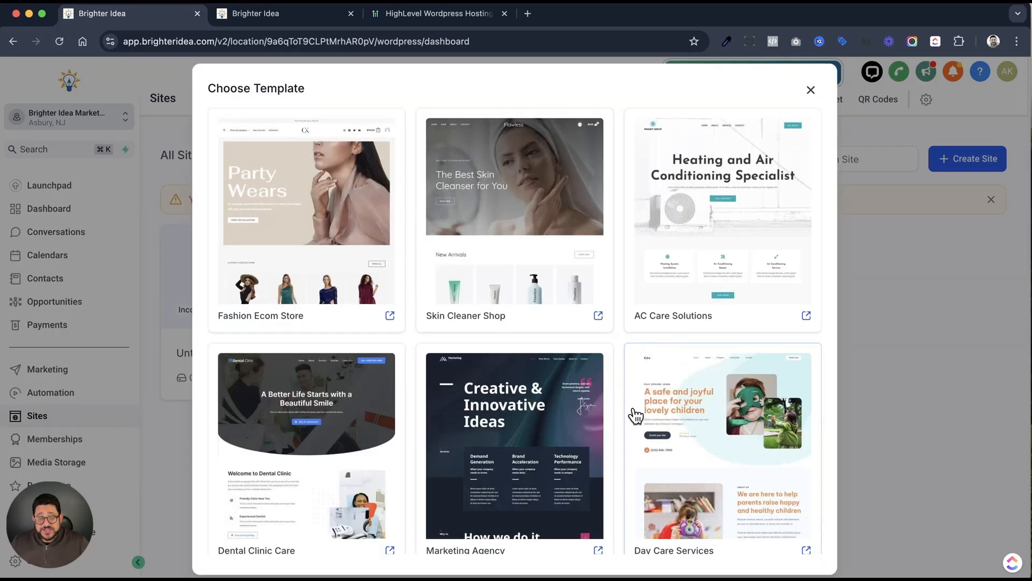
{"action": "scroll", "coordinate": [622, 408], "scroll_direction": "down", "scroll_amount": 1}
{"action": "left_click", "coordinate": [705, 407]}
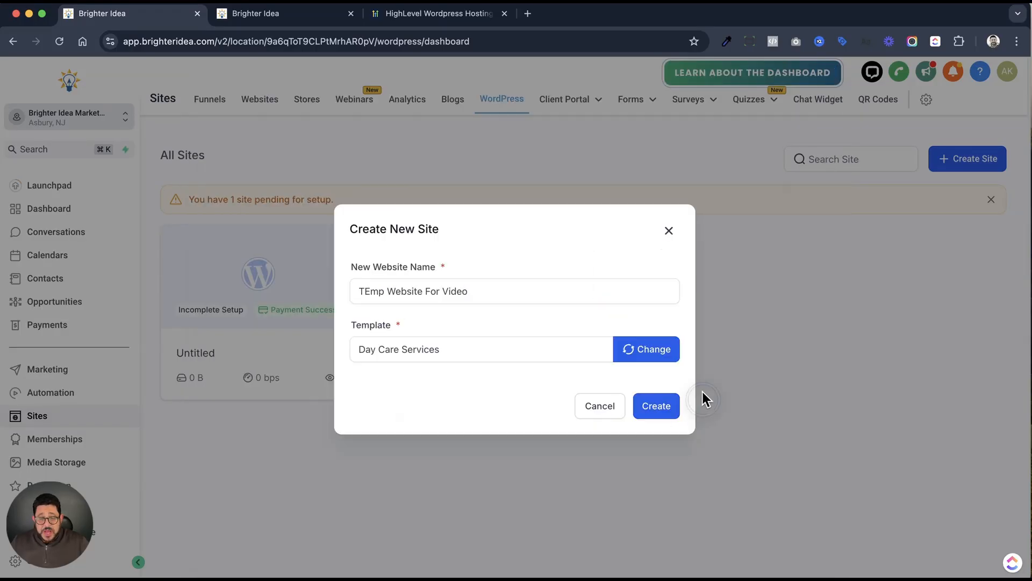
{"action": "left_click", "coordinate": [651, 356]}
{"action": "left_click", "coordinate": [674, 260]}
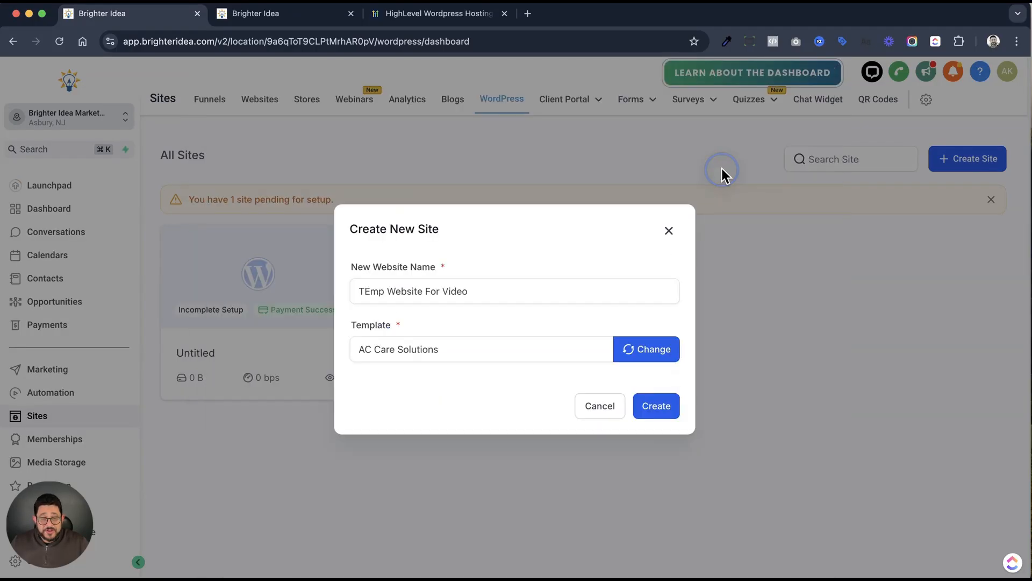
{"action": "left_click", "coordinate": [645, 350]}
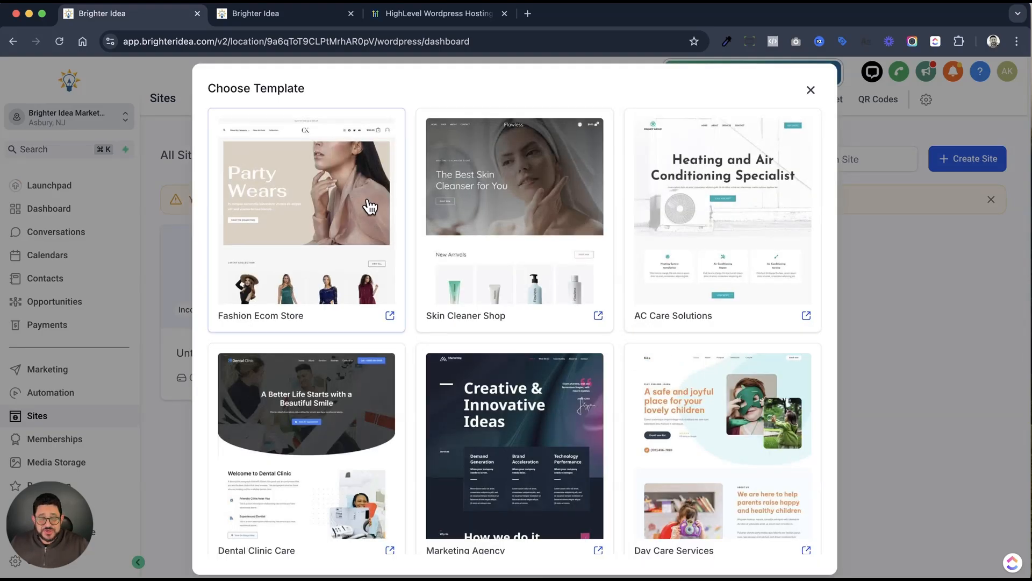
{"action": "left_click", "coordinate": [329, 376]}
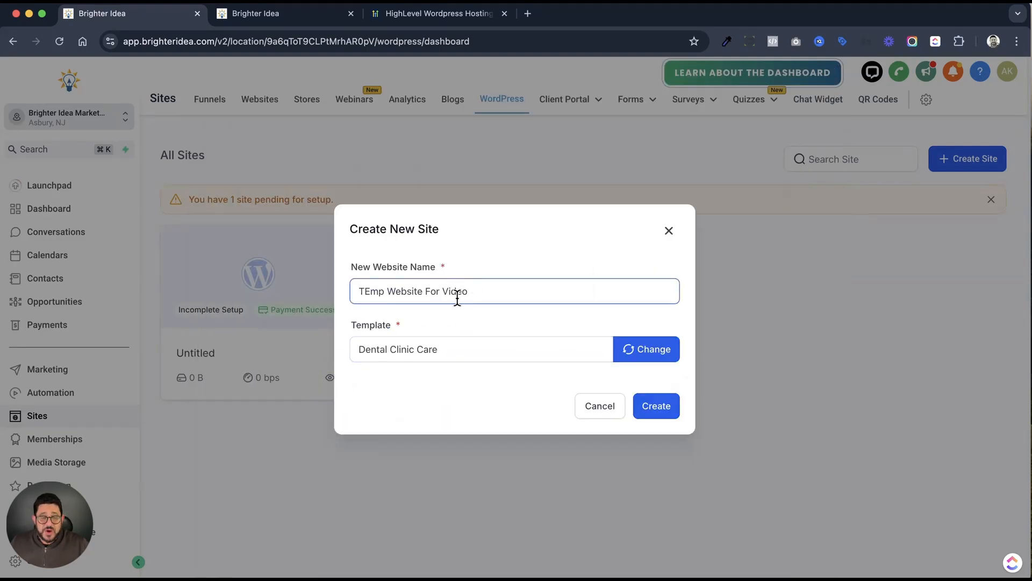
Correct the new website's name to Temp Website For Video and create the site.
{"action": "left_click", "coordinate": [364, 293]}
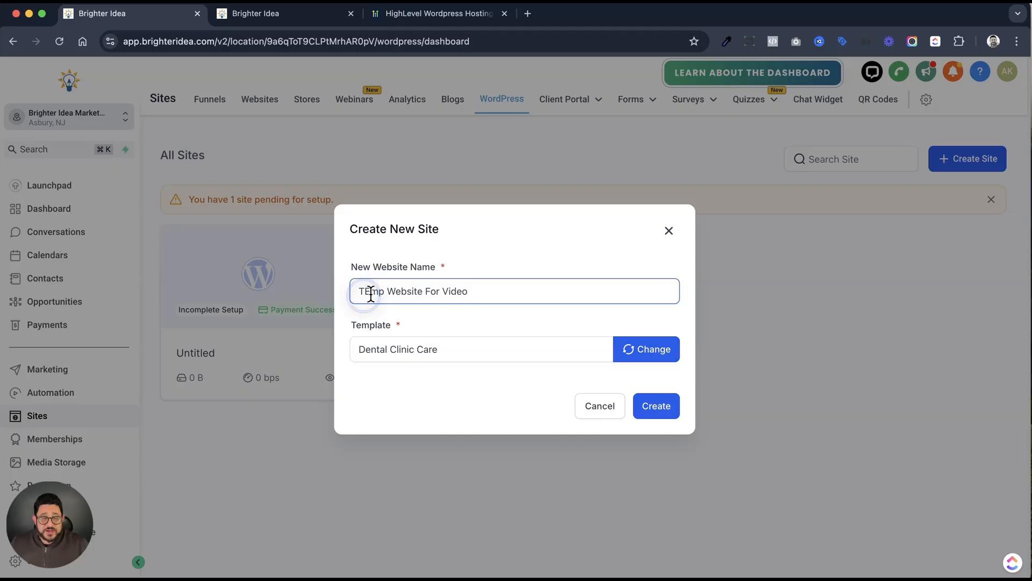
{"action": "left_click", "coordinate": [369, 293]}
{"action": "key", "text": "BackSpace"}
{"action": "type", "text": "e"}
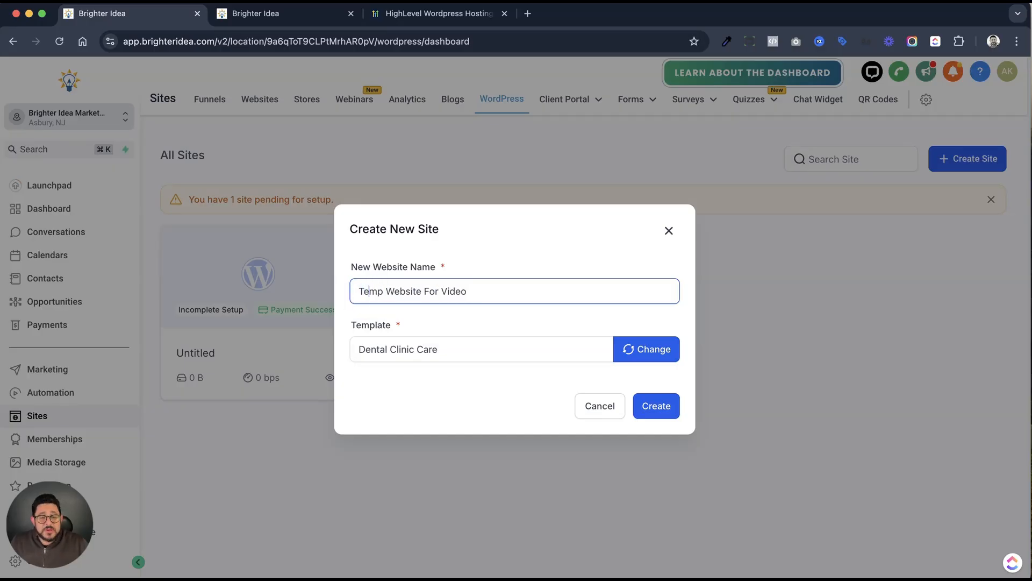
{"action": "left_click", "coordinate": [654, 413]}
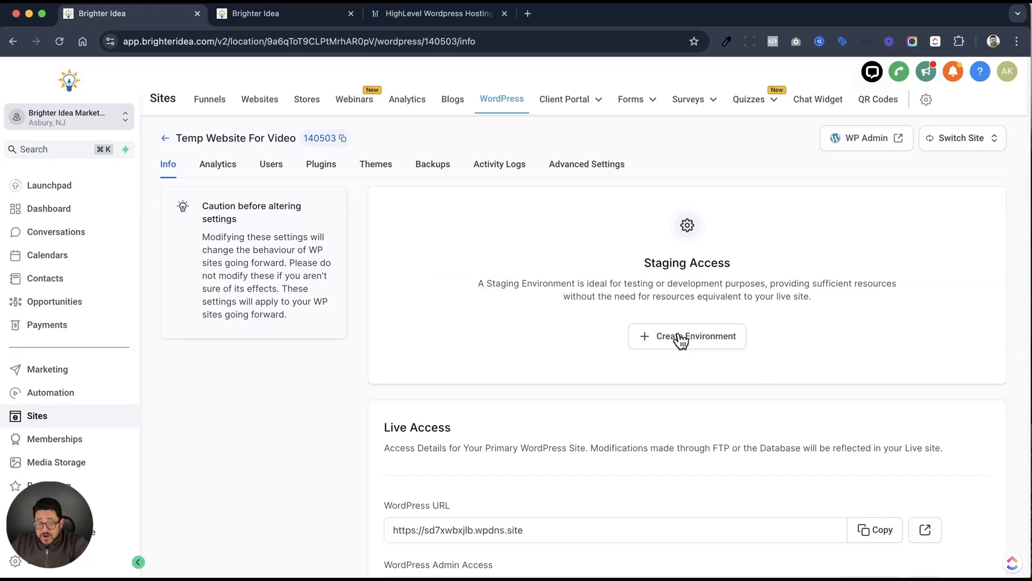
Review the new site's live access URLs, its domain management options and the section for importing an existing website.
{"action": "scroll", "coordinate": [560, 315], "scroll_direction": "down", "scroll_amount": 5}
{"action": "left_click", "coordinate": [487, 394]}
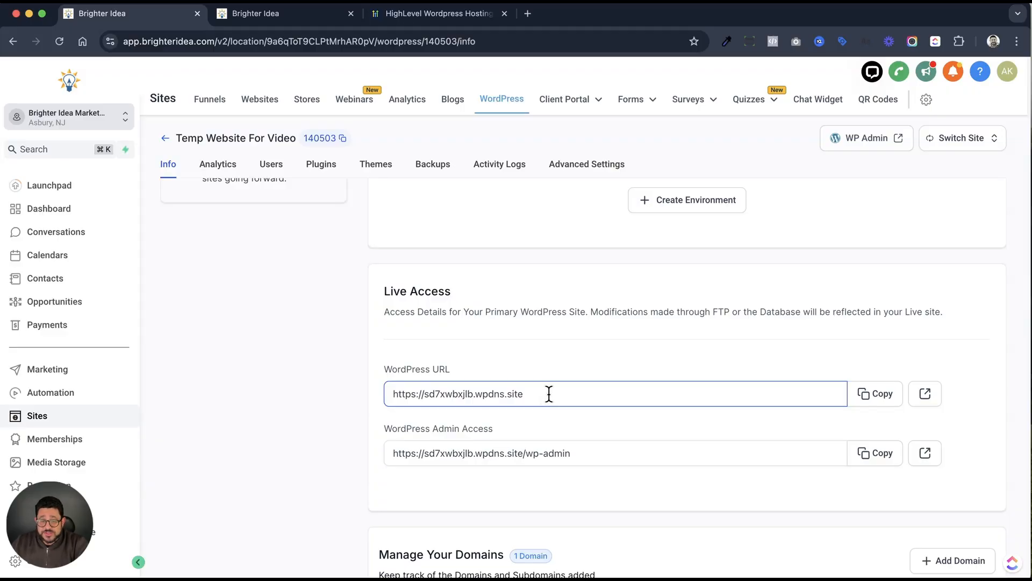
{"action": "left_click", "coordinate": [580, 447]}
{"action": "left_click", "coordinate": [445, 388]}
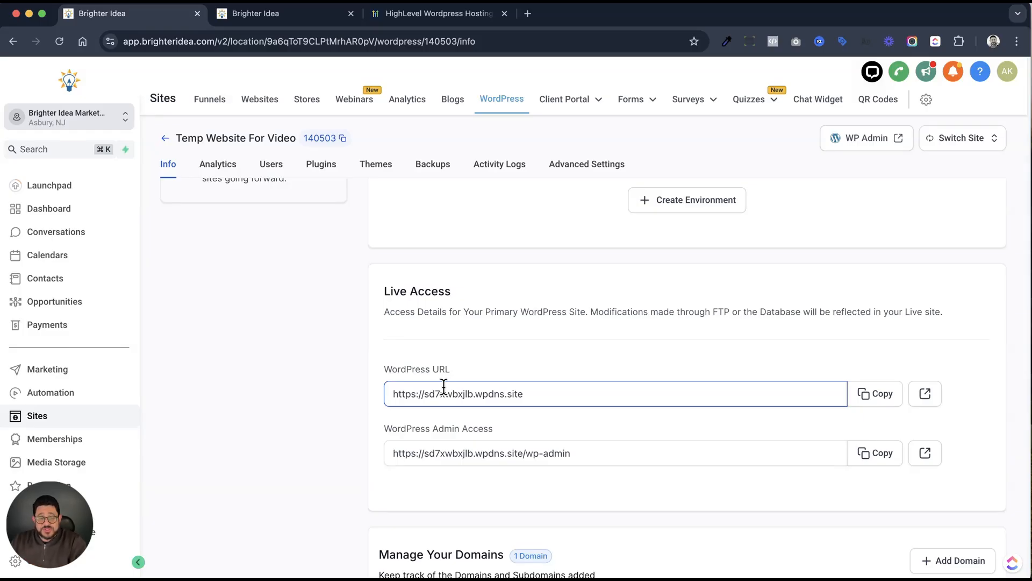
{"action": "scroll", "coordinate": [443, 387], "scroll_direction": "down", "scroll_amount": 4}
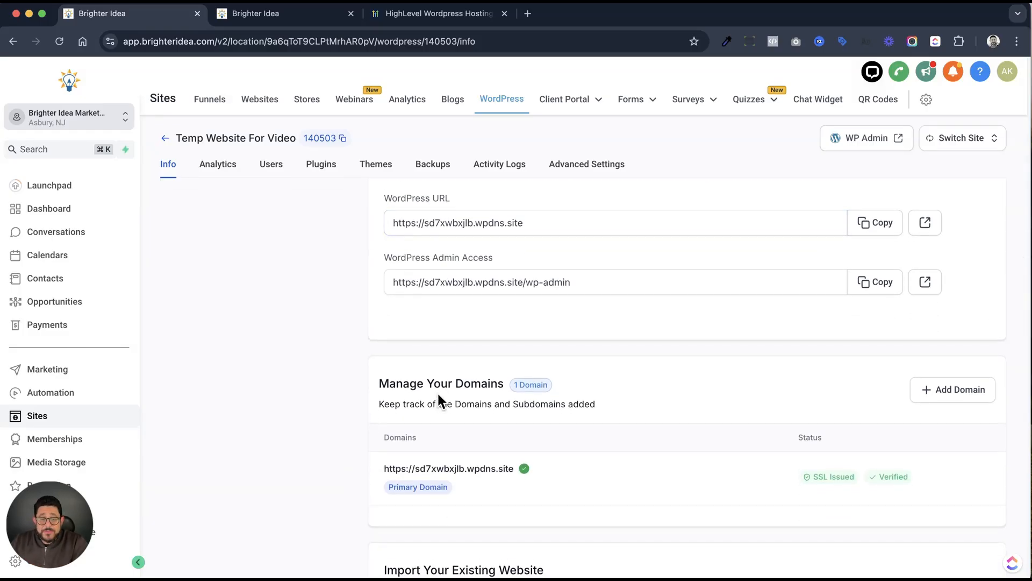
{"action": "scroll", "coordinate": [437, 395], "scroll_direction": "down", "scroll_amount": 1}
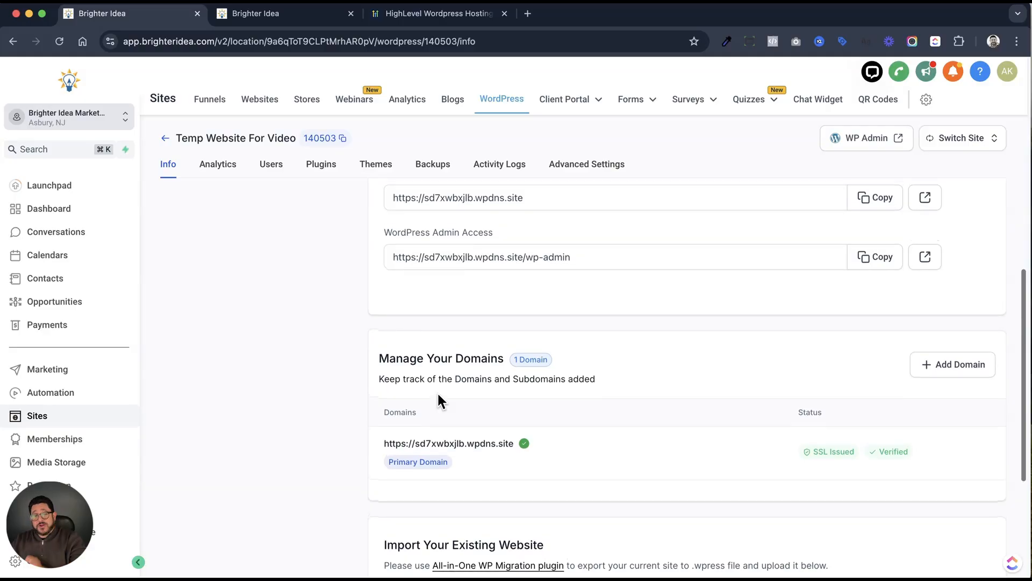
{"action": "left_click", "coordinate": [950, 378]}
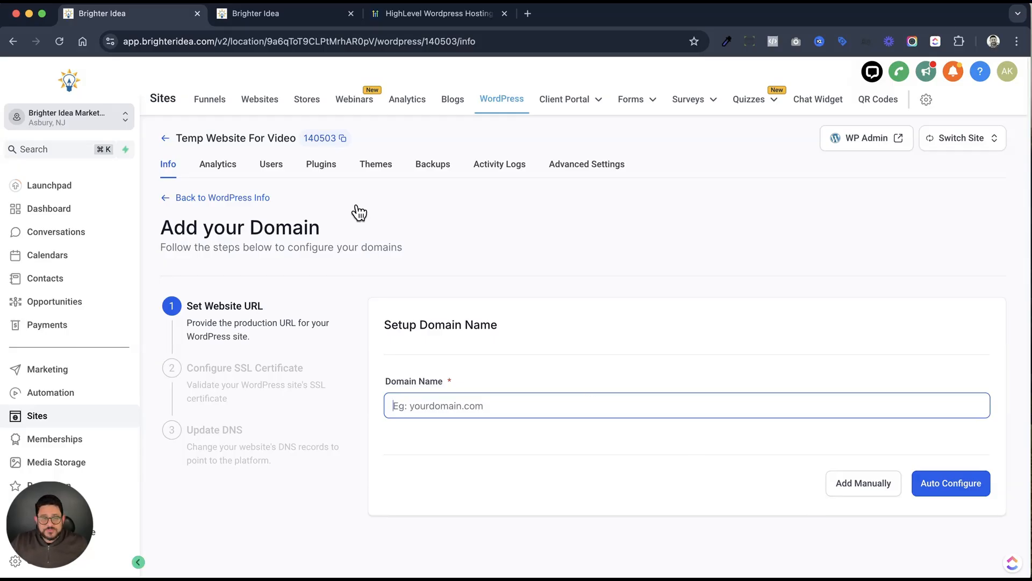
{"action": "left_click", "coordinate": [180, 199]}
{"action": "scroll", "coordinate": [591, 323], "scroll_direction": "down", "scroll_amount": 10}
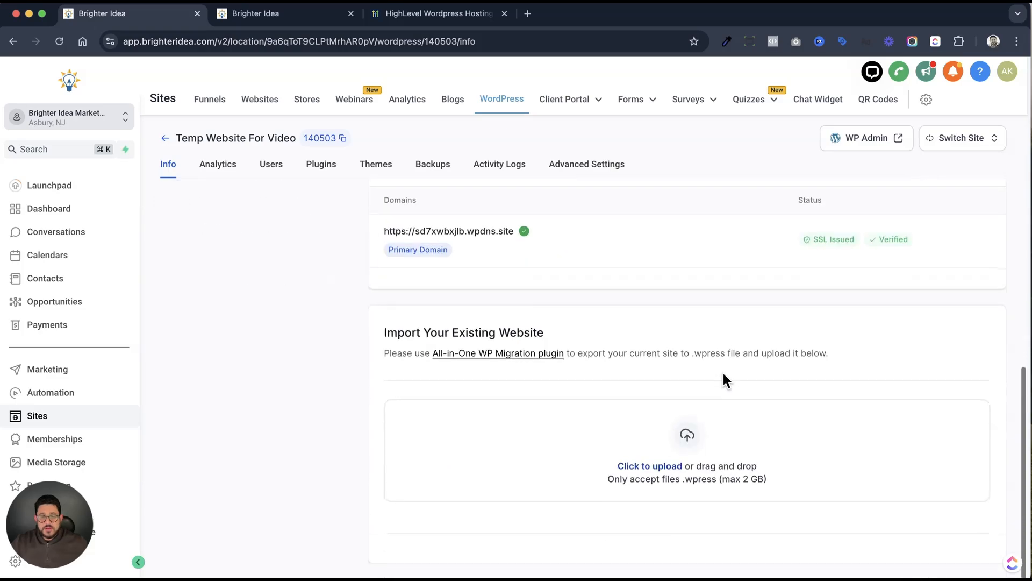
{"action": "scroll", "coordinate": [895, 271], "scroll_direction": "up", "scroll_amount": 3}
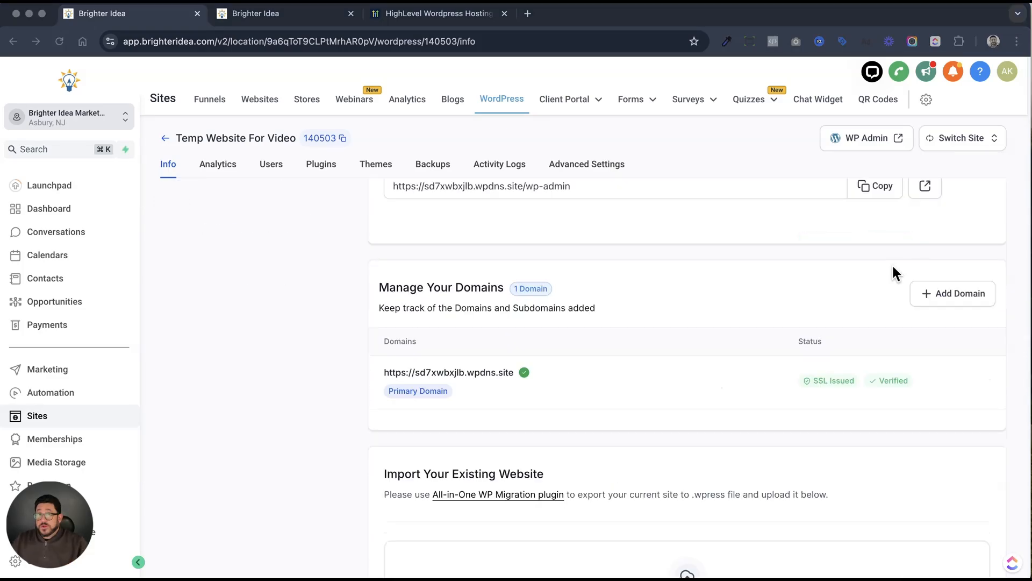
Add the domain wptest.brighteridea.com to the site and continue to the TXT records for configuring its SSL certificate.
{"action": "left_click", "coordinate": [961, 296]}
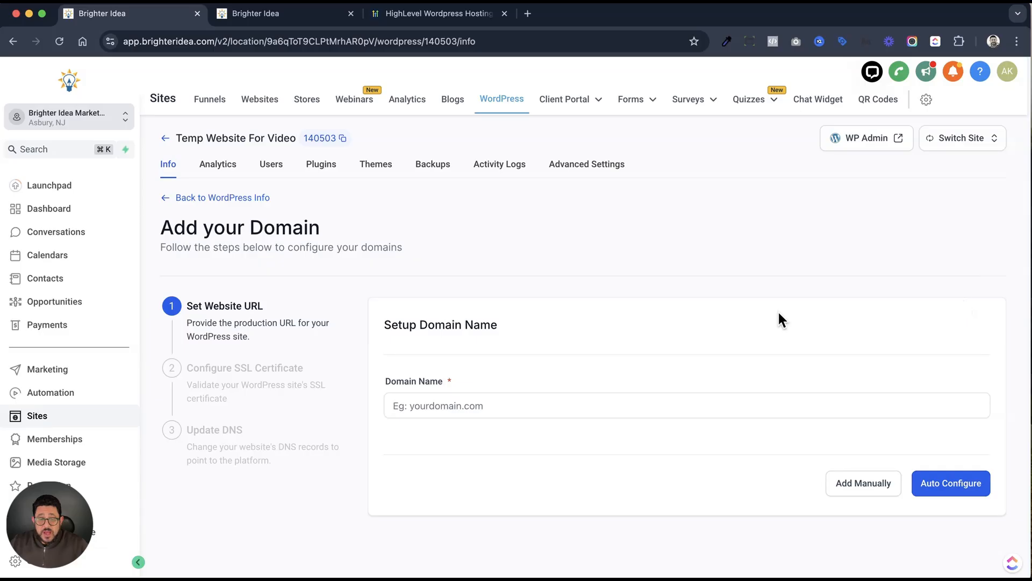
{"action": "left_click", "coordinate": [512, 407]}
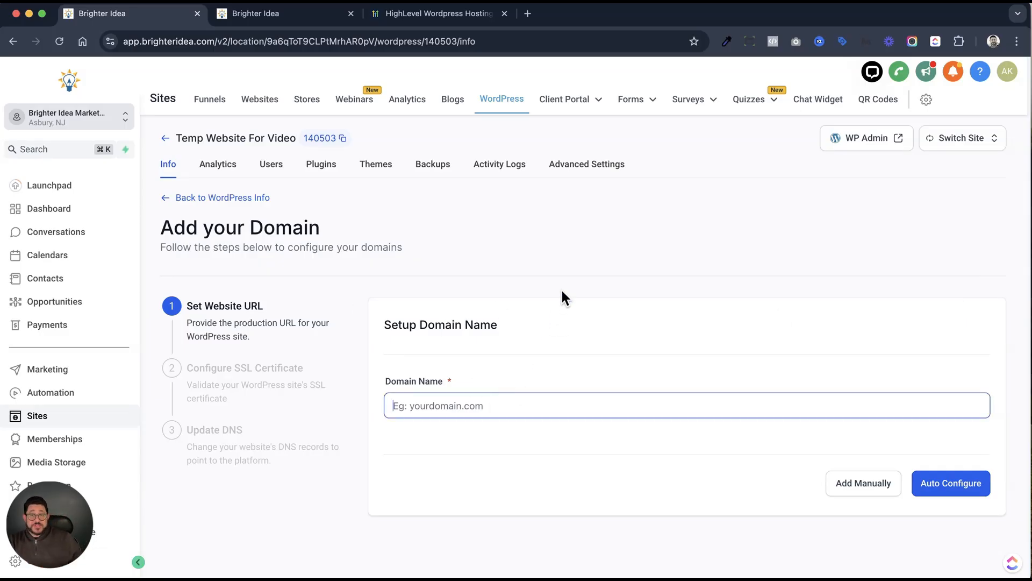
{"action": "type", "text": "wptest.brighteri"}
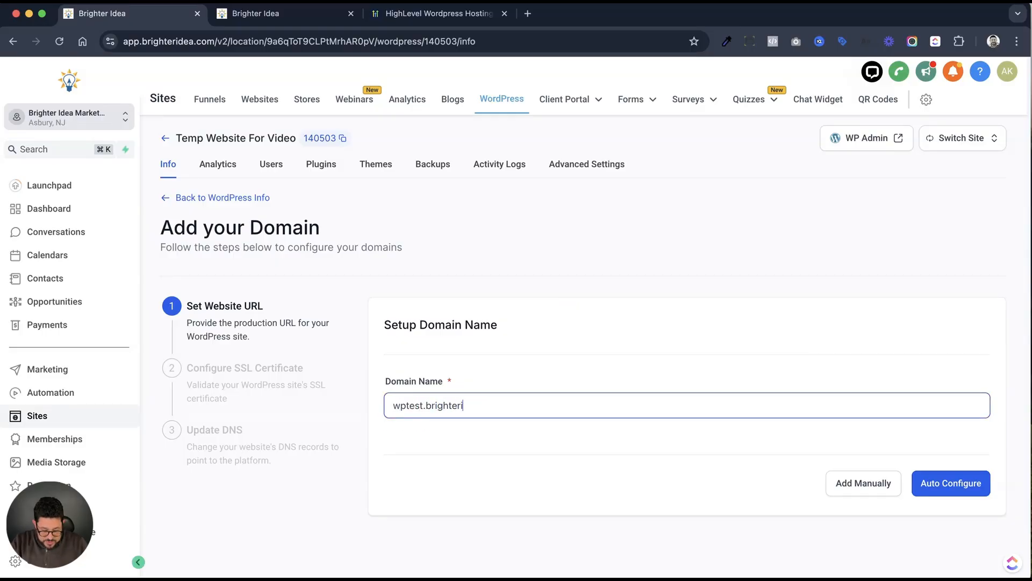
{"action": "type", "text": "dea.com"}
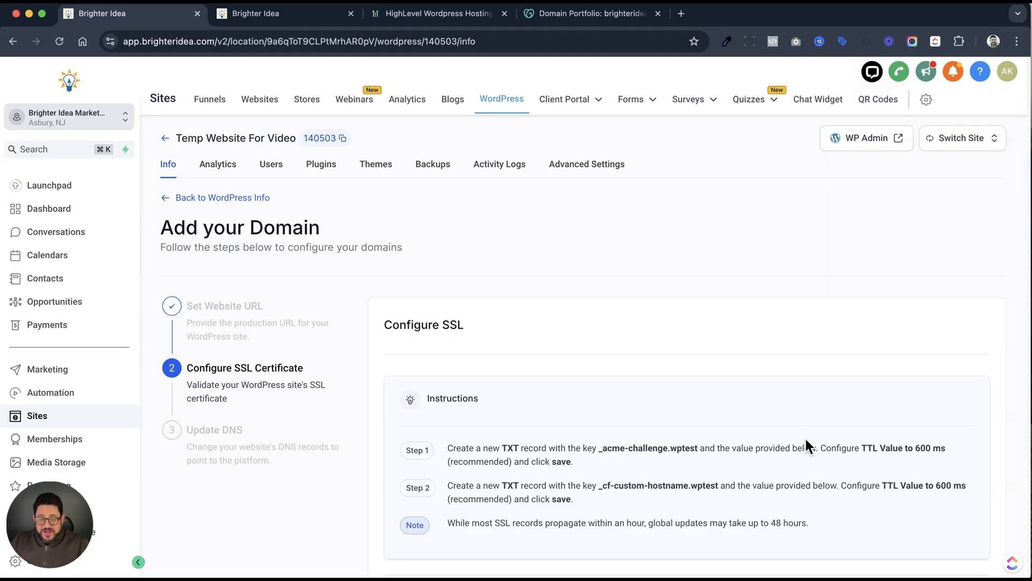
{"action": "scroll", "coordinate": [805, 440], "scroll_direction": "down", "scroll_amount": 5}
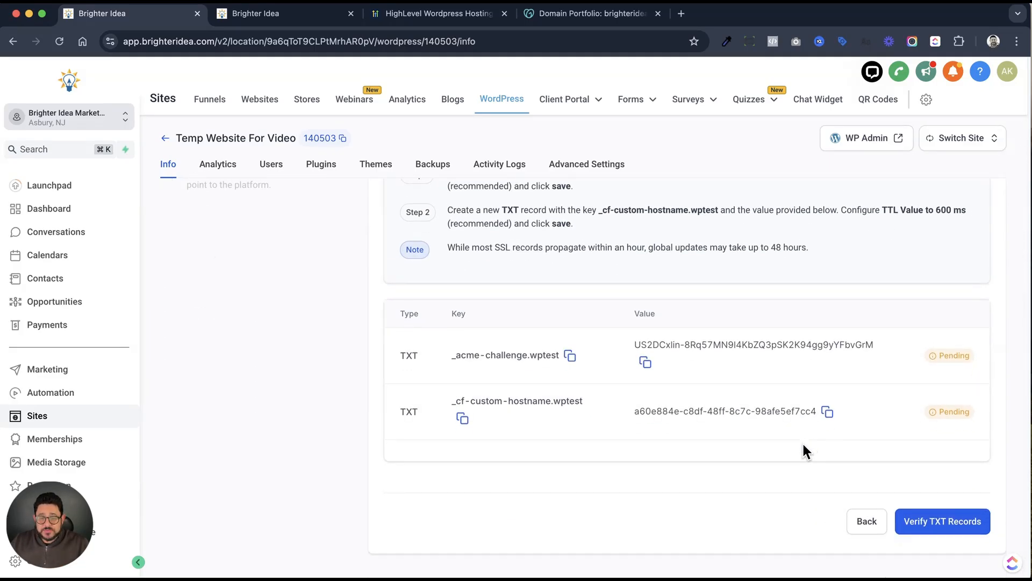
Copy the first TXT key, switch to GoDaddy and set the new TXT record's name to _acme-challenge.wptest.
{"action": "left_click", "coordinate": [569, 357]}
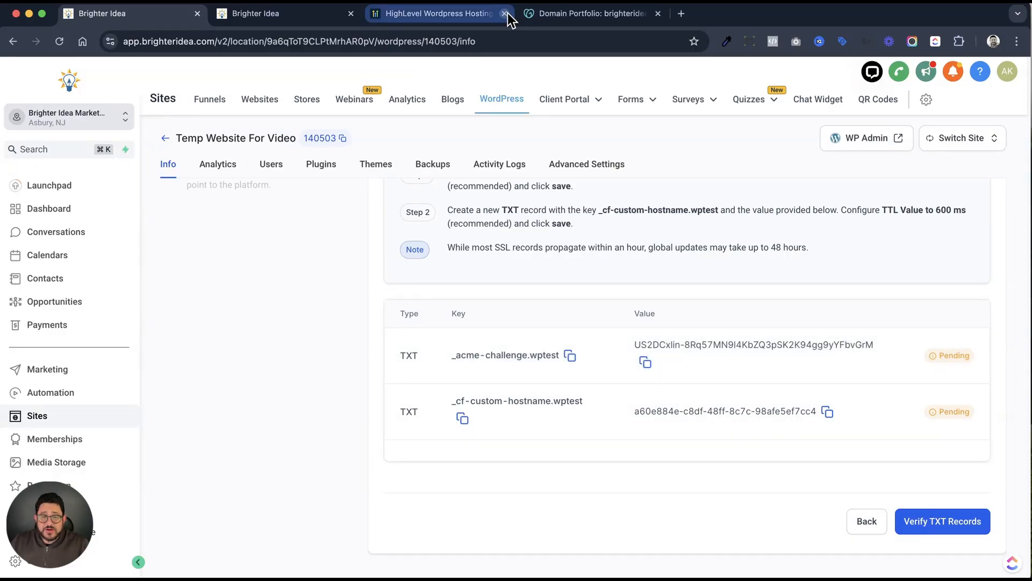
{"action": "left_click", "coordinate": [567, 18]}
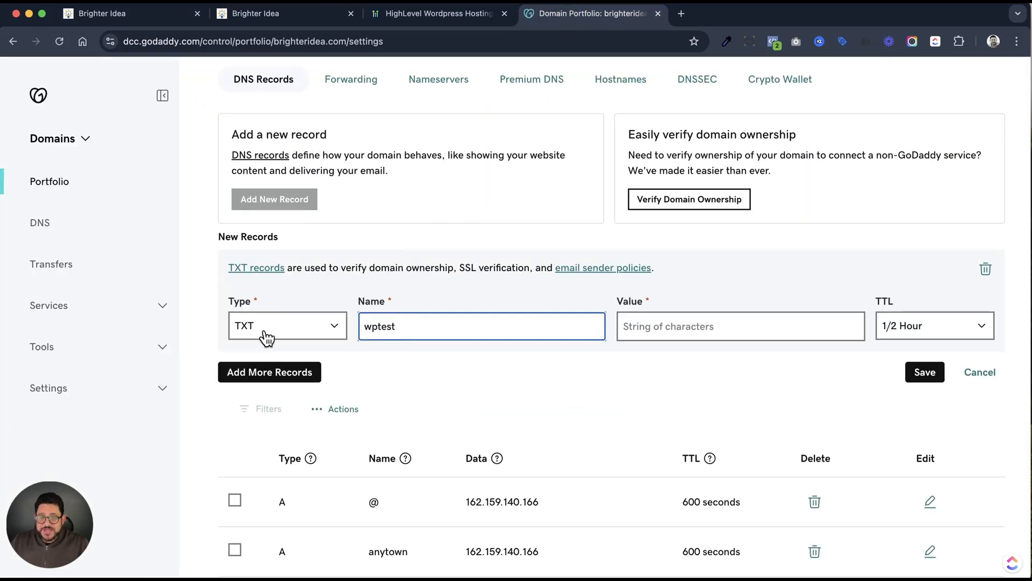
{"action": "double_click", "coordinate": [418, 323]}
{"action": "key", "text": "super+v"}
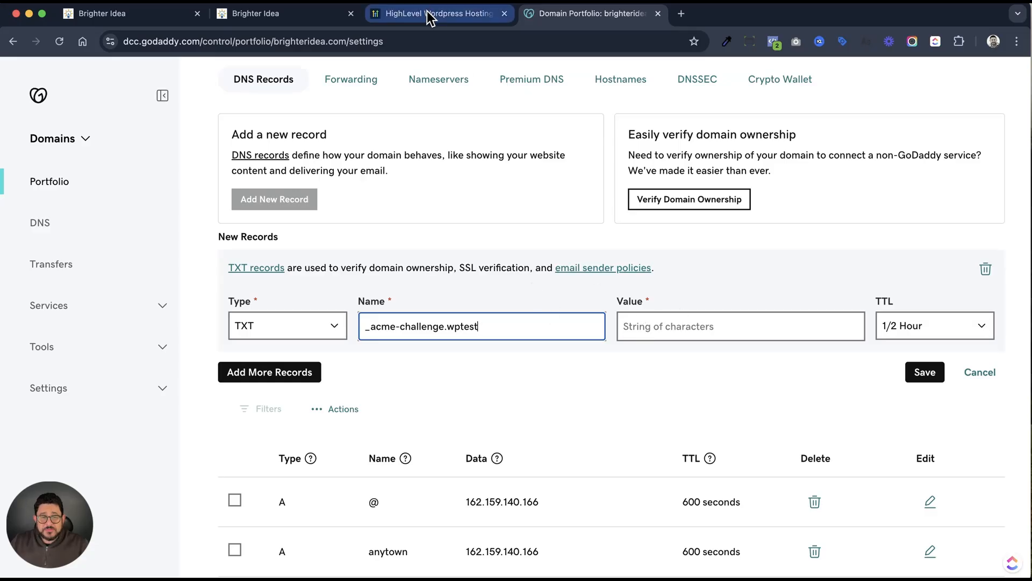
Copy the ACME challenge verification value from HighLevel into the value of GoDaddy's new TXT record and save the record.
{"action": "left_click", "coordinate": [124, 14]}
{"action": "left_click", "coordinate": [645, 363]}
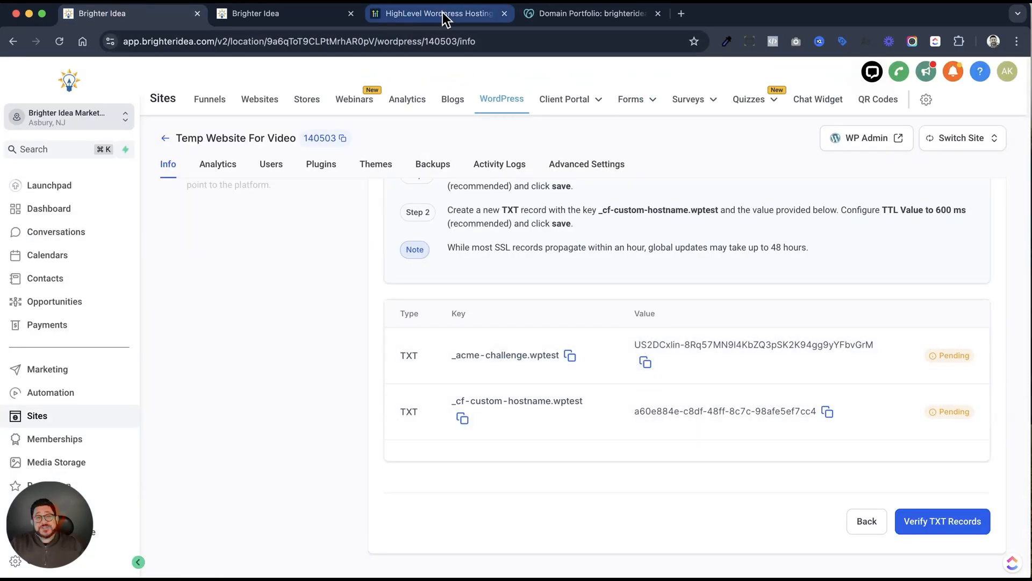
{"action": "left_click", "coordinate": [559, 14]}
{"action": "left_click", "coordinate": [743, 322]}
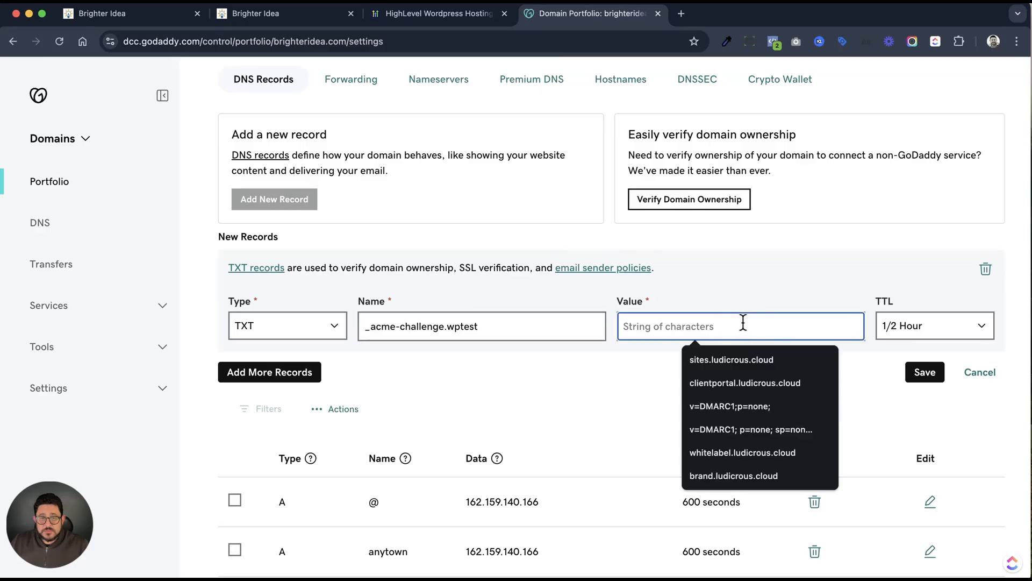
{"action": "key", "text": "super+v"}
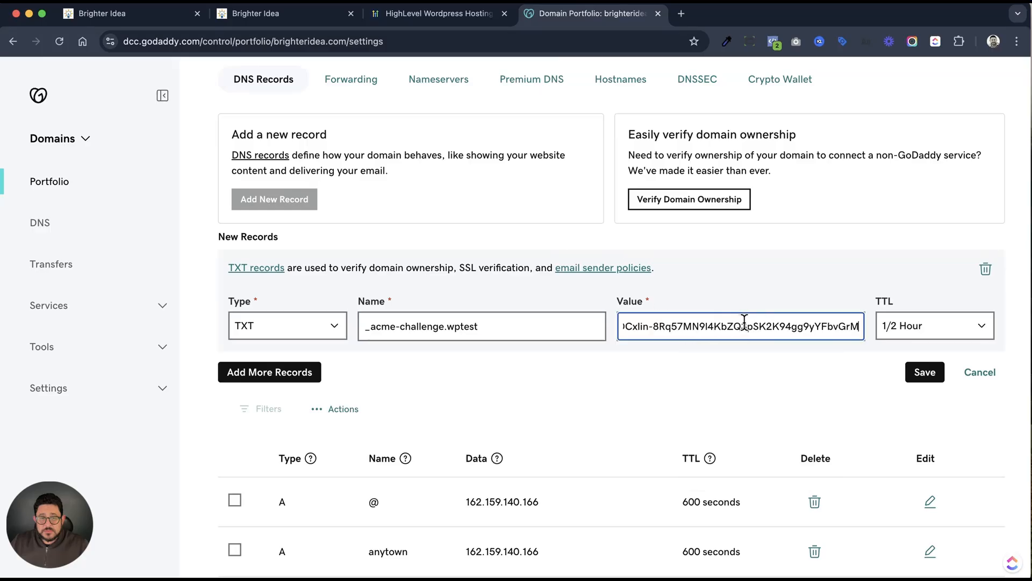
{"action": "left_click", "coordinate": [935, 375]}
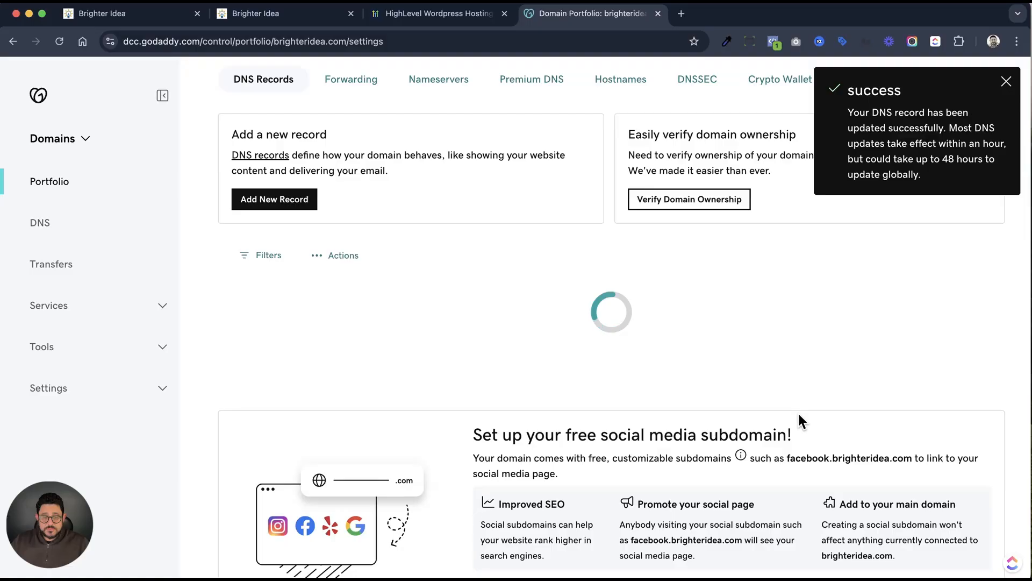
Start a second TXT record in GoDaddy and set its name to _cf-custom-hostname.wptest, copied from HighLevel's TXT records.
{"action": "left_click", "coordinate": [299, 200]}
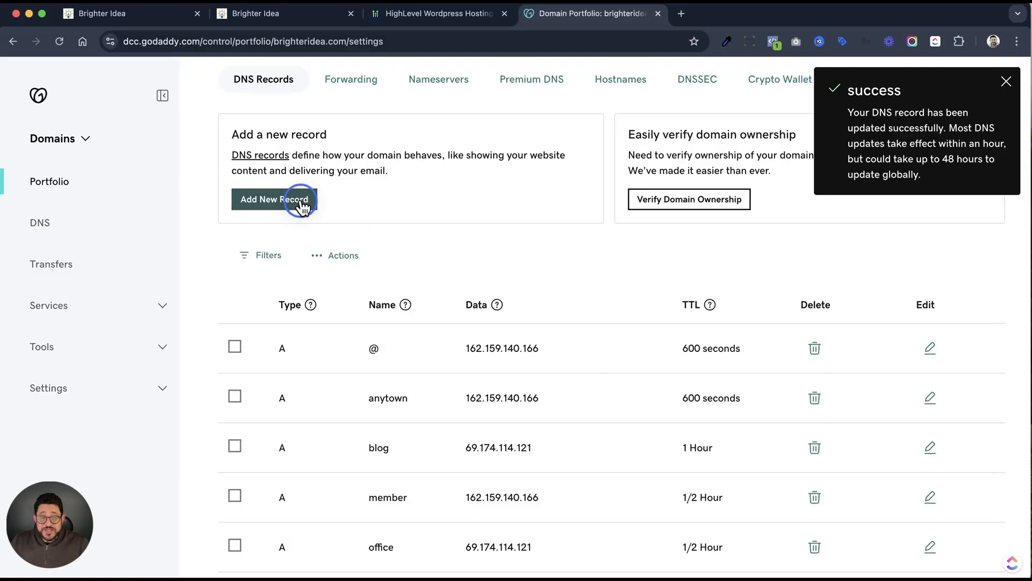
{"action": "left_click", "coordinate": [295, 337]}
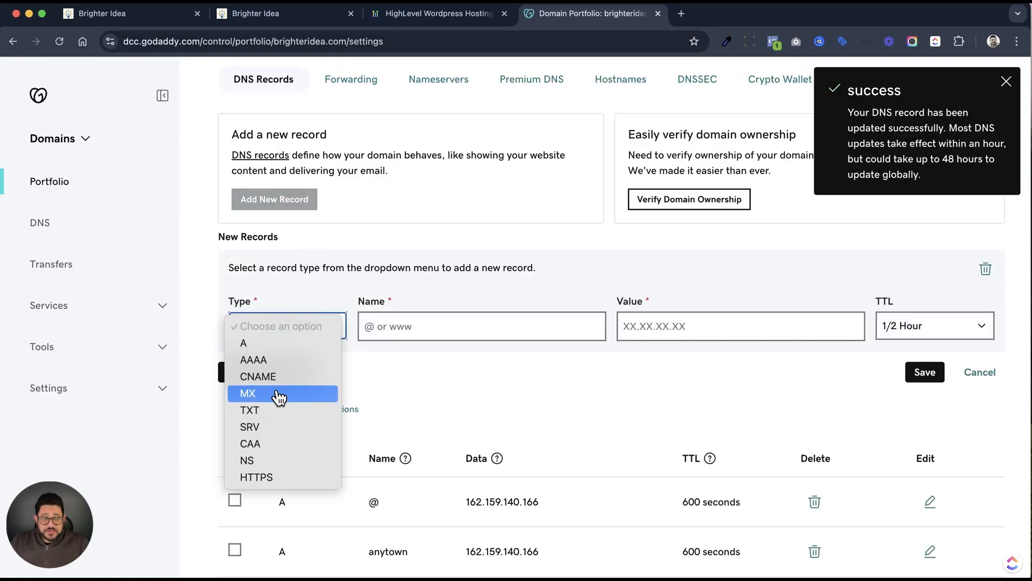
{"action": "left_click", "coordinate": [282, 418]}
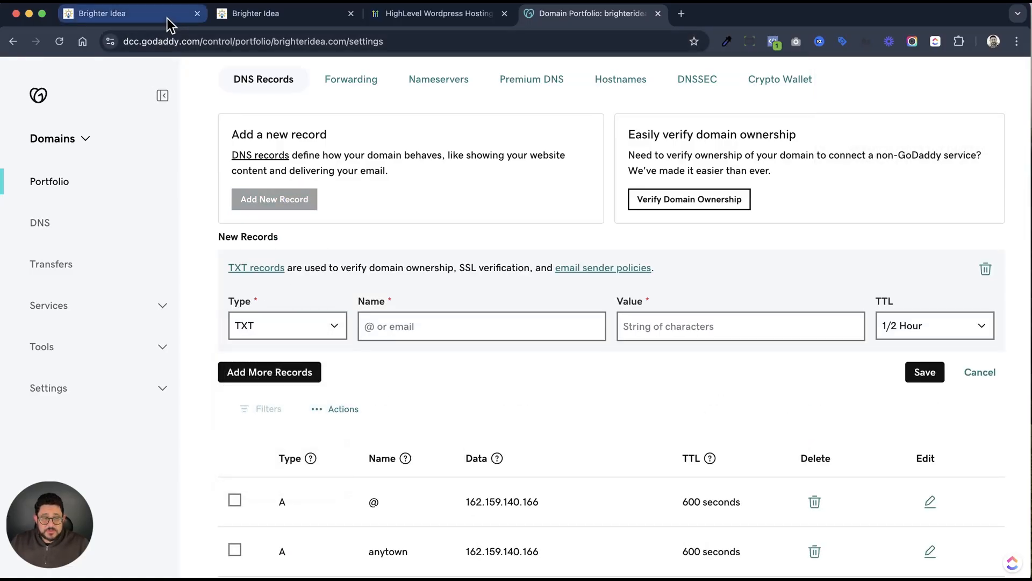
{"action": "left_click", "coordinate": [166, 18]}
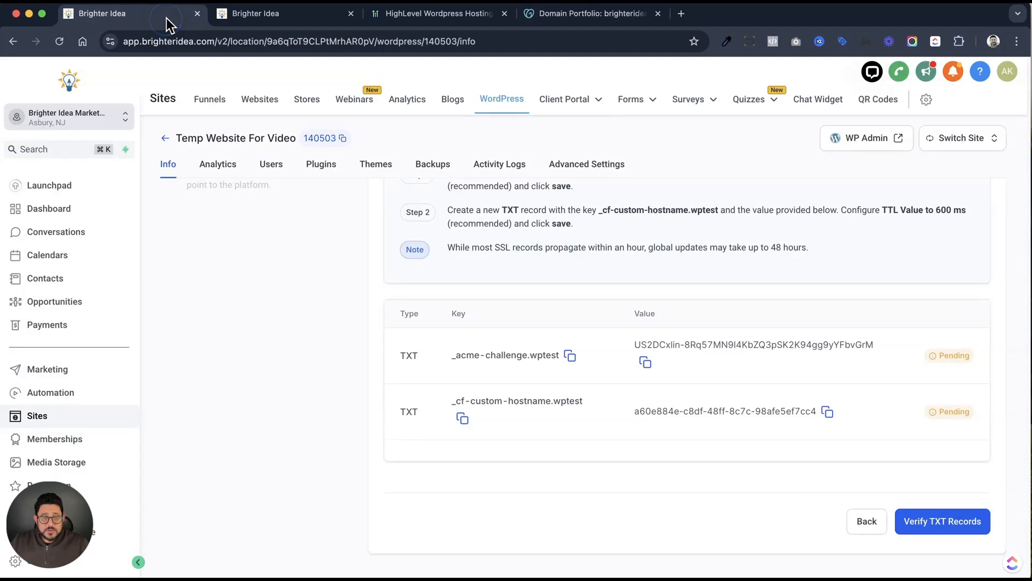
{"action": "left_click", "coordinate": [462, 422]}
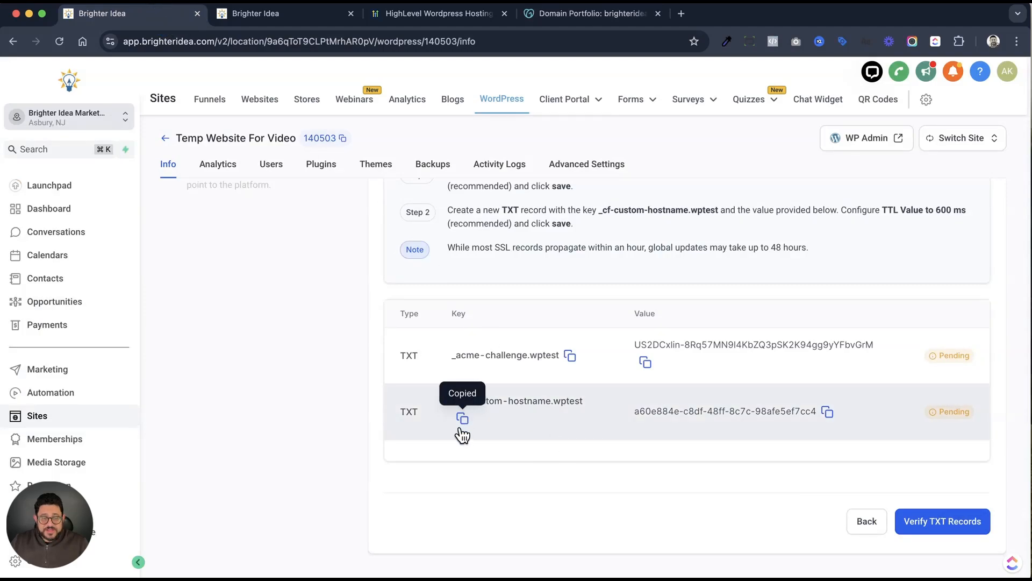
{"action": "left_click", "coordinate": [591, 12]}
{"action": "left_click", "coordinate": [465, 329]}
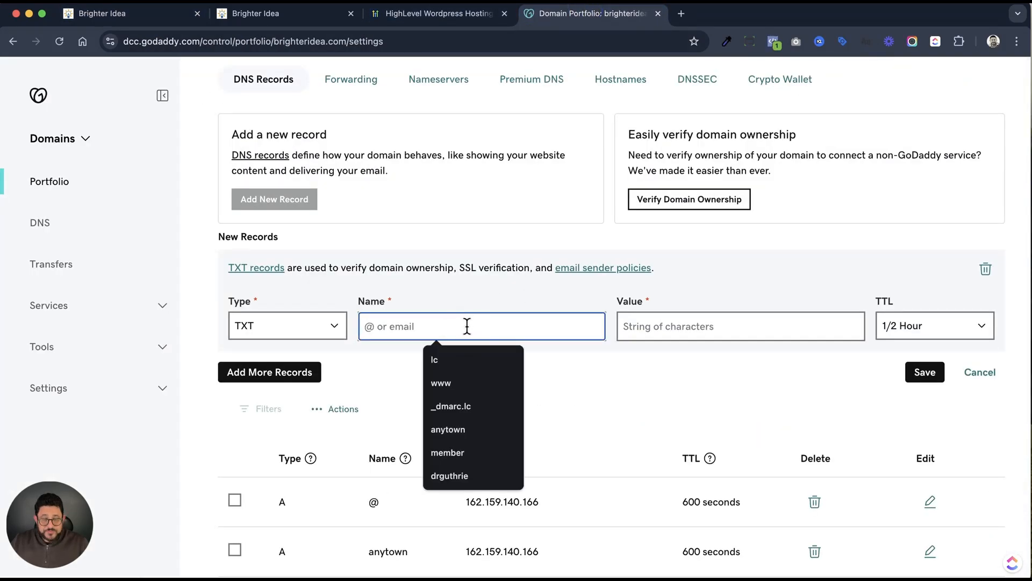
{"action": "key", "text": "super+v"}
Copy the custom hostname verification value from HighLevel into the value of GoDaddy's new TXT record and save the record.
{"action": "left_click", "coordinate": [134, 12]}
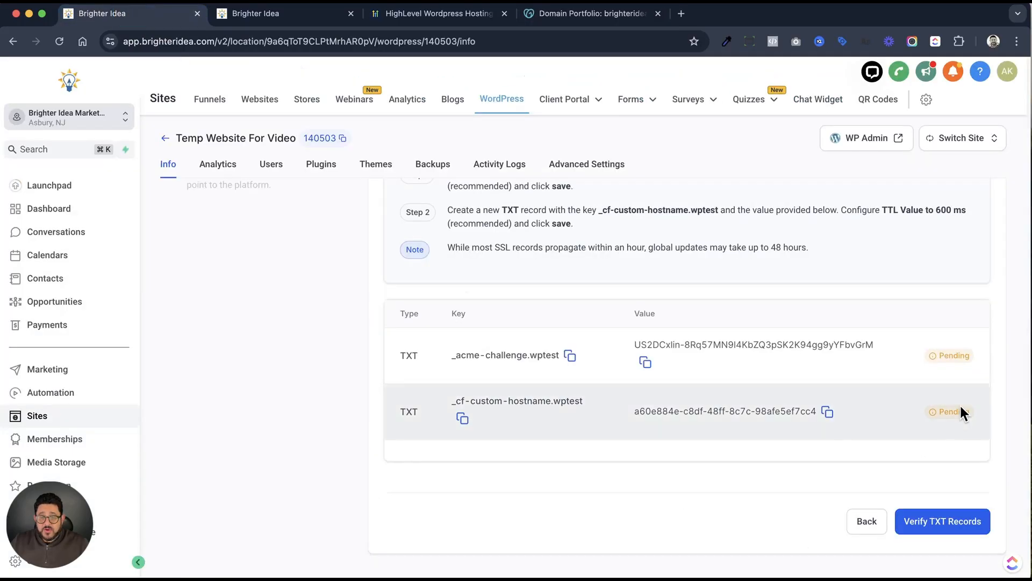
{"action": "left_click", "coordinate": [826, 412]}
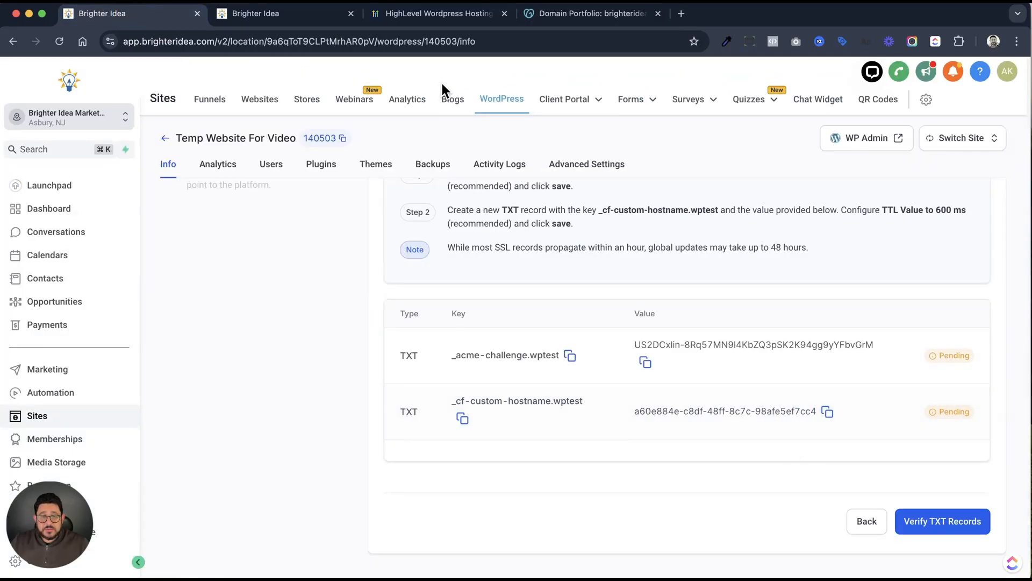
{"action": "left_click", "coordinate": [562, 13]}
{"action": "left_click", "coordinate": [682, 337]}
{"action": "key", "text": "ctrl+v"}
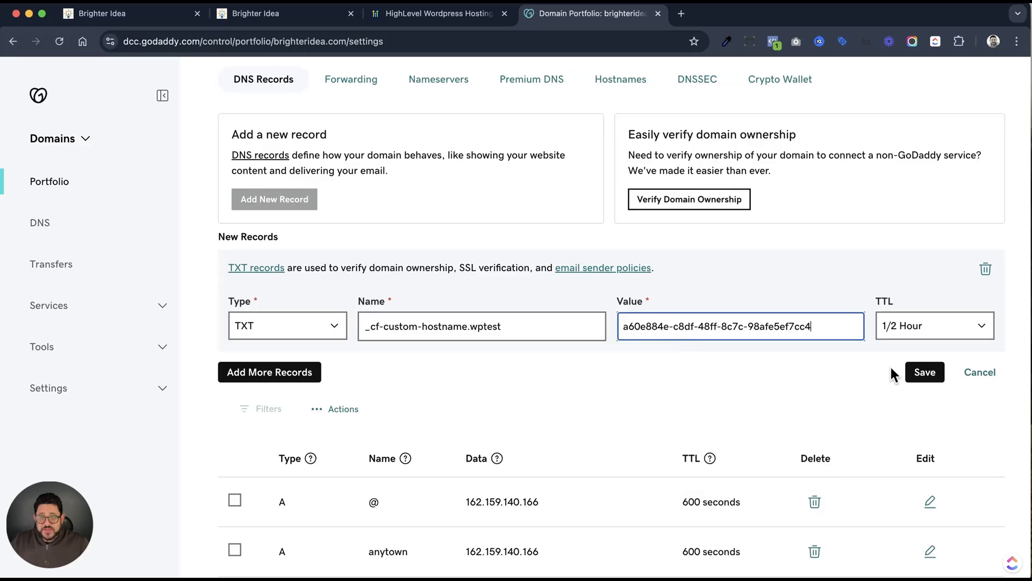
{"action": "left_click", "coordinate": [925, 372]}
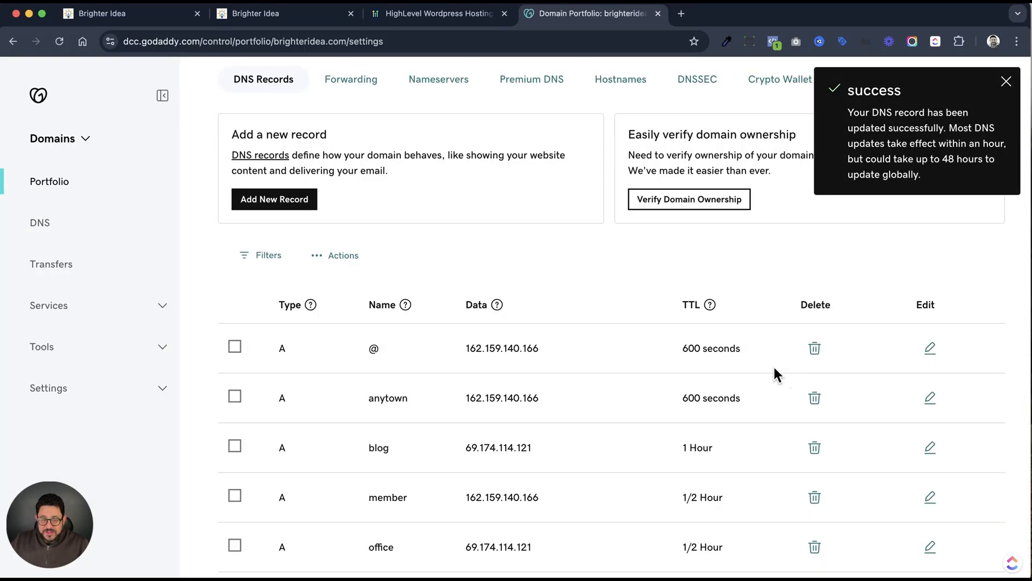
Switch to HighLevel and verify the TXT records, repeating the verification for the custom hostname record.
{"action": "left_click", "coordinate": [166, 15]}
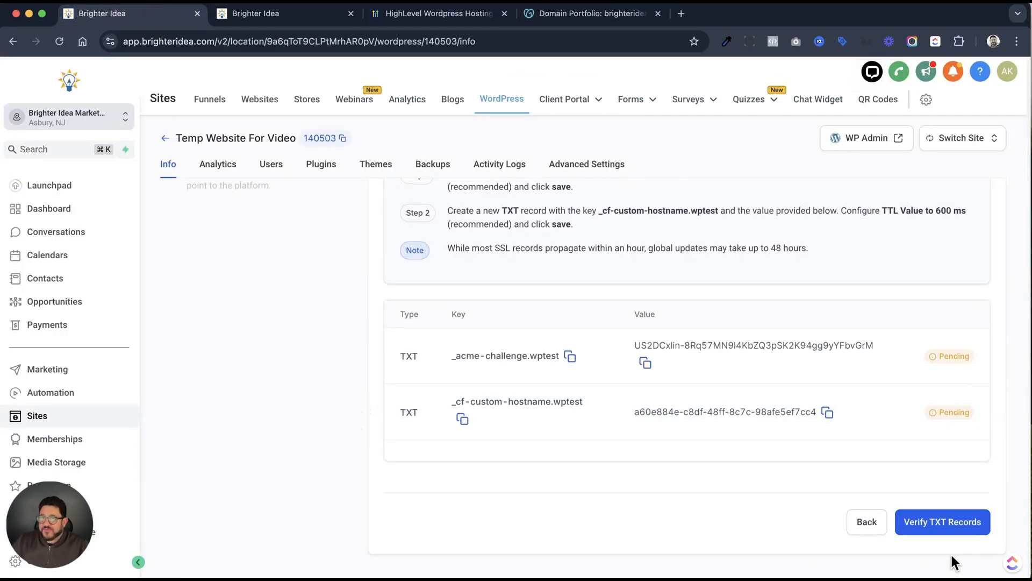
{"action": "scroll", "coordinate": [952, 553], "scroll_direction": "up", "scroll_amount": 1}
{"action": "left_click", "coordinate": [935, 538]}
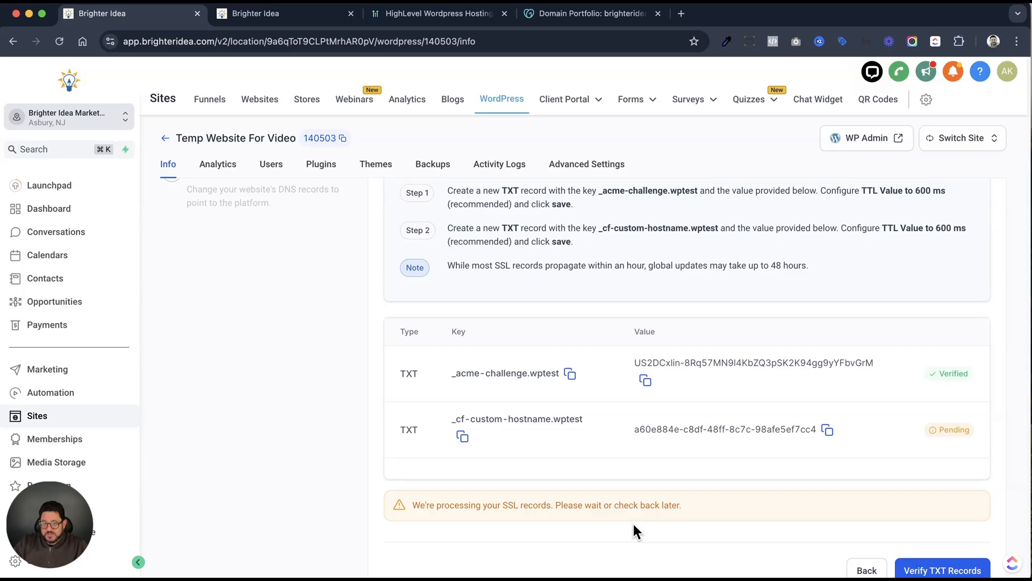
{"action": "scroll", "coordinate": [633, 525], "scroll_direction": "down", "scroll_amount": 1}
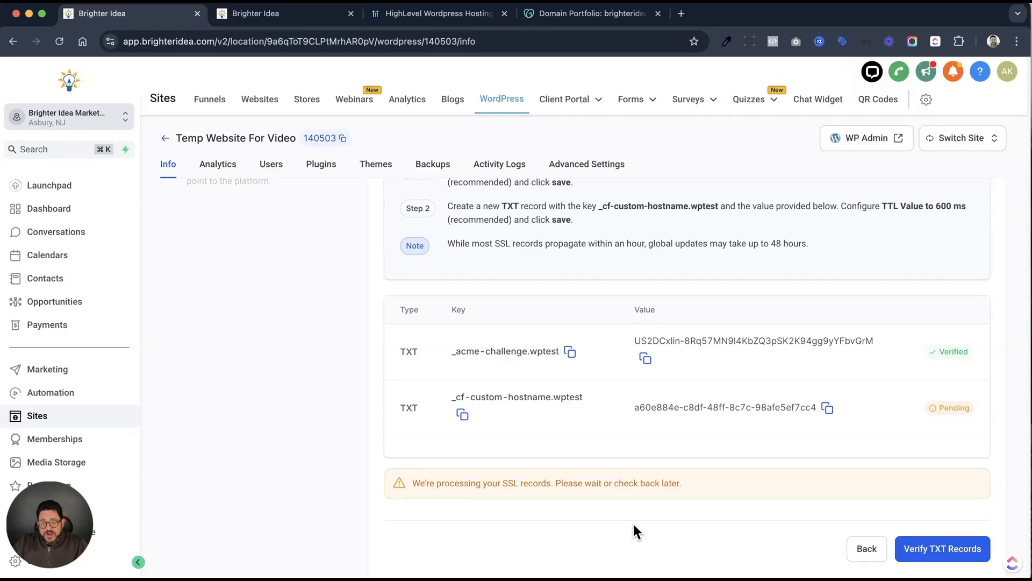
{"action": "scroll", "coordinate": [633, 532], "scroll_direction": "down", "scroll_amount": 1}
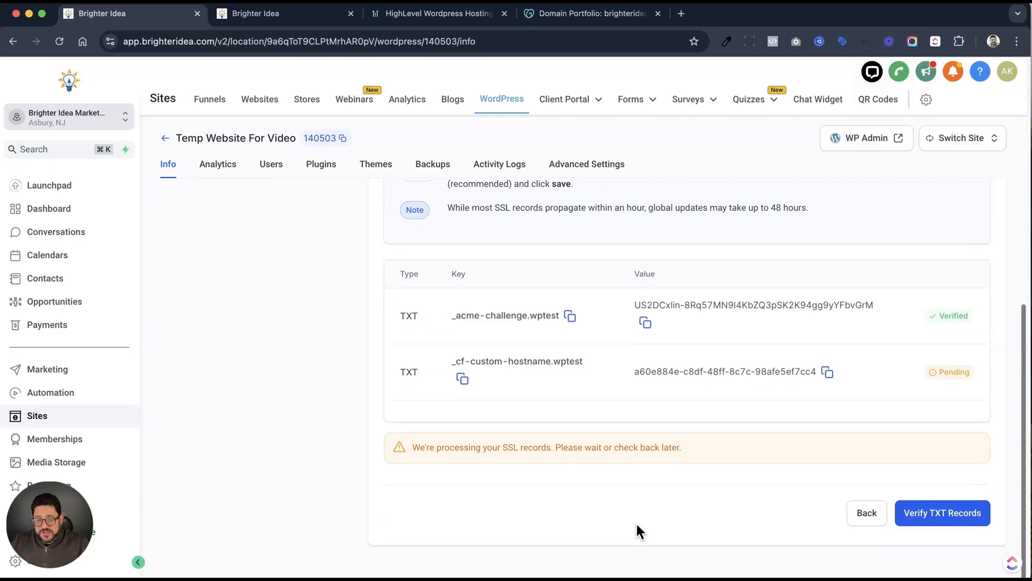
{"action": "left_click", "coordinate": [933, 514]}
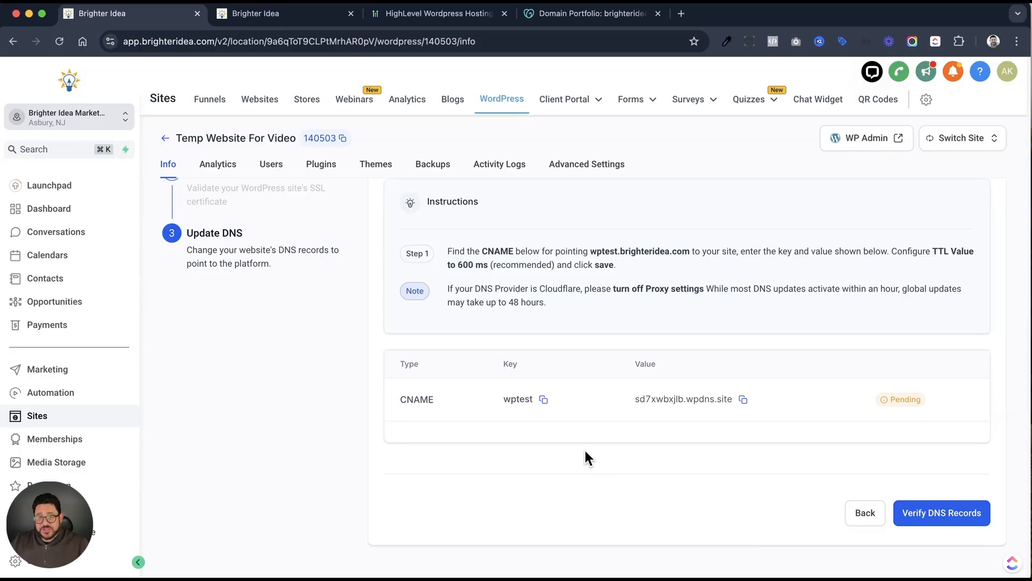
Copy the CNAME key from HighLevel, switch to GoDaddy and start a new CNAME record named wptest.
{"action": "left_click", "coordinate": [544, 400]}
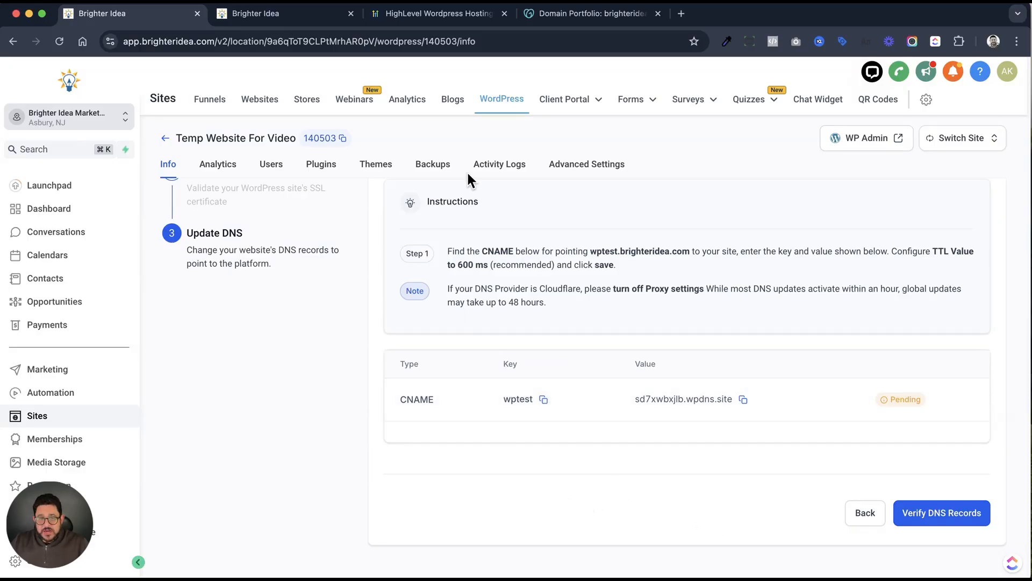
{"action": "left_click", "coordinate": [551, 13]}
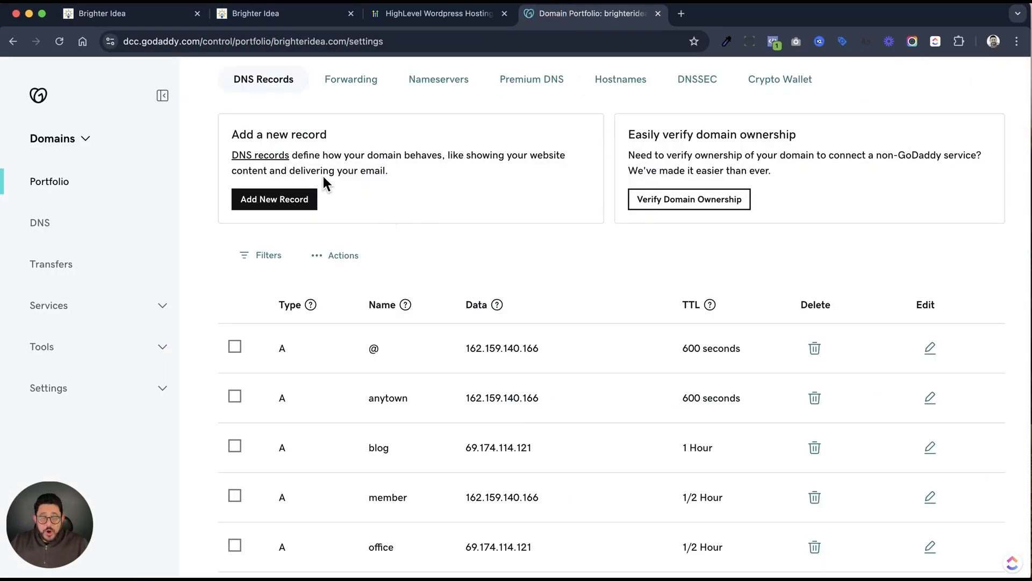
{"action": "left_click", "coordinate": [307, 198]}
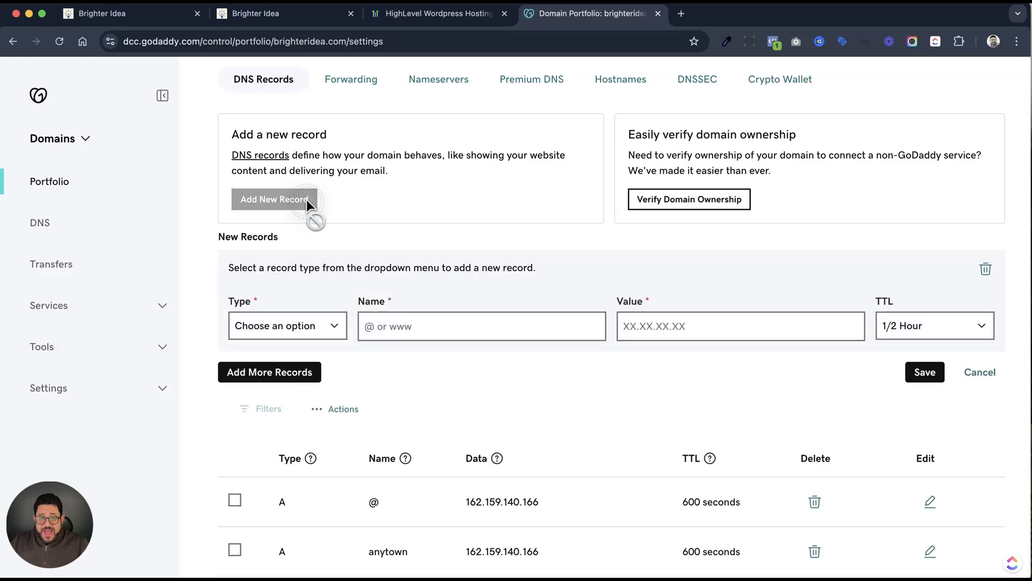
{"action": "left_click", "coordinate": [309, 338]}
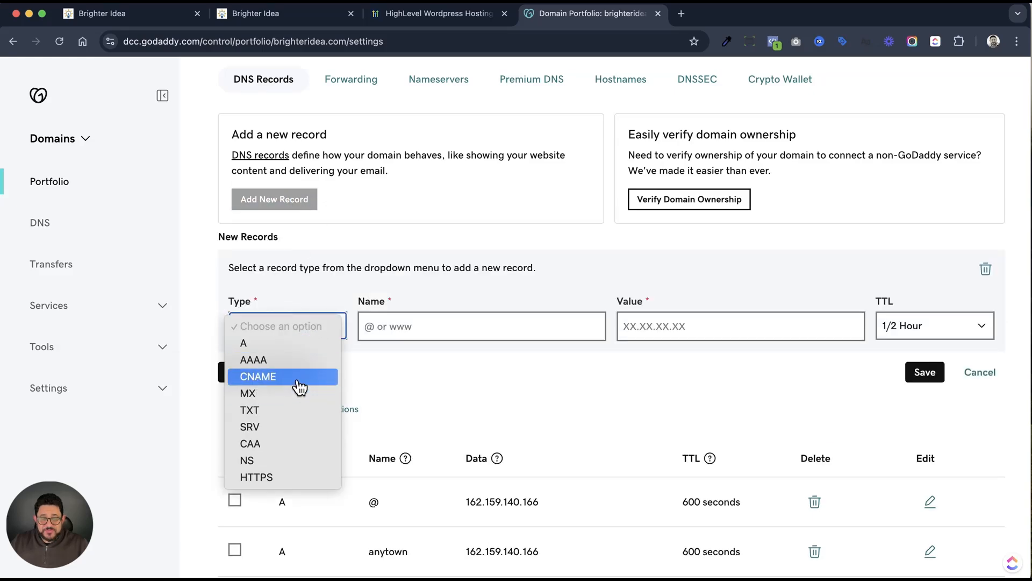
{"action": "left_click", "coordinate": [315, 374]}
{"action": "left_click", "coordinate": [410, 324]}
{"action": "type", "text": "wptest"}
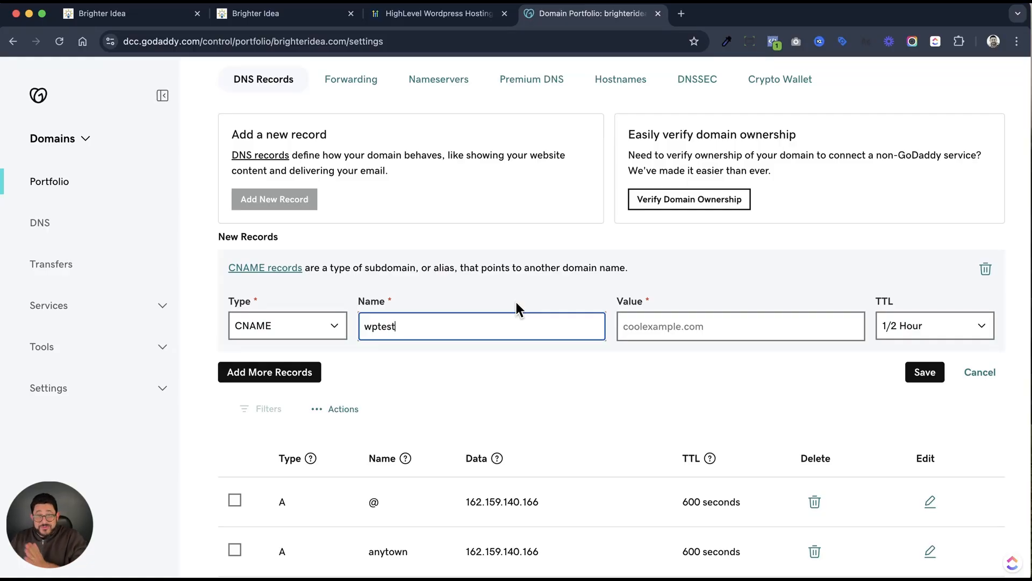
Copy the CNAME value sd7xwbxjlb.wpdns.site from HighLevel into GoDaddy's new CNAME record and save the record.
{"action": "left_click", "coordinate": [115, 16]}
{"action": "left_click", "coordinate": [743, 399]}
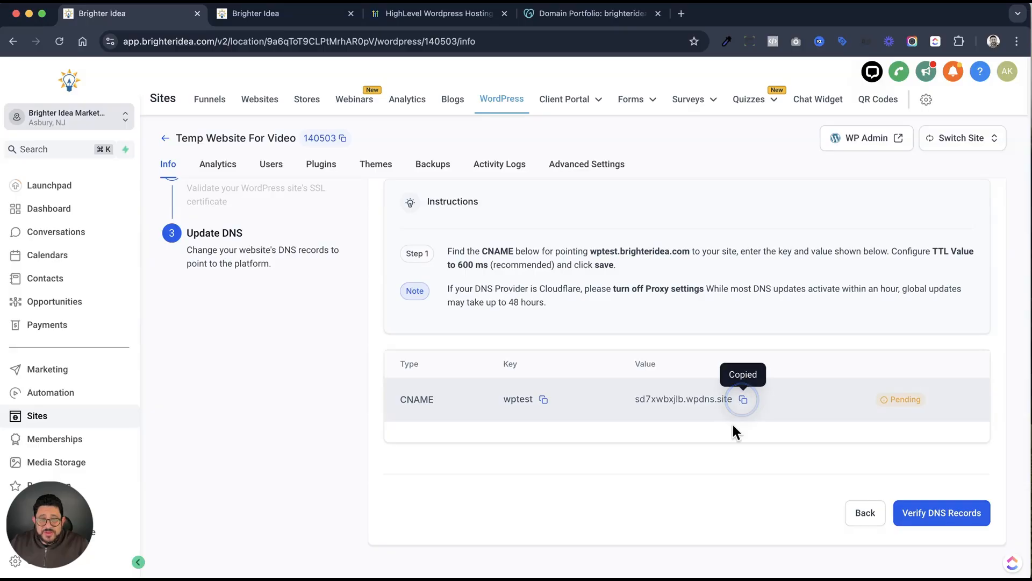
{"action": "left_click", "coordinate": [591, 13]}
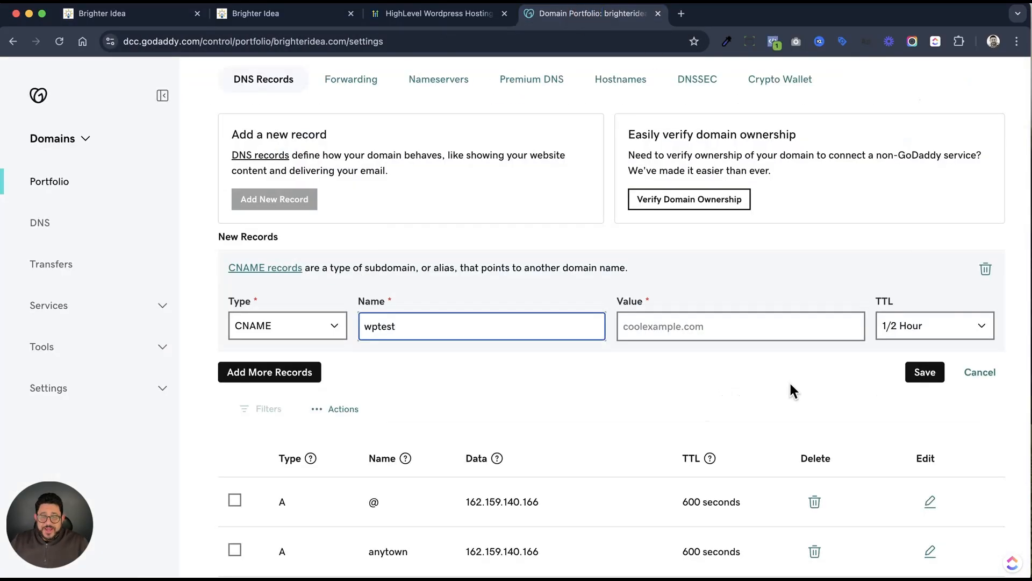
{"action": "left_click", "coordinate": [746, 326]}
{"action": "key", "text": "super+v"}
{"action": "left_click", "coordinate": [921, 373]}
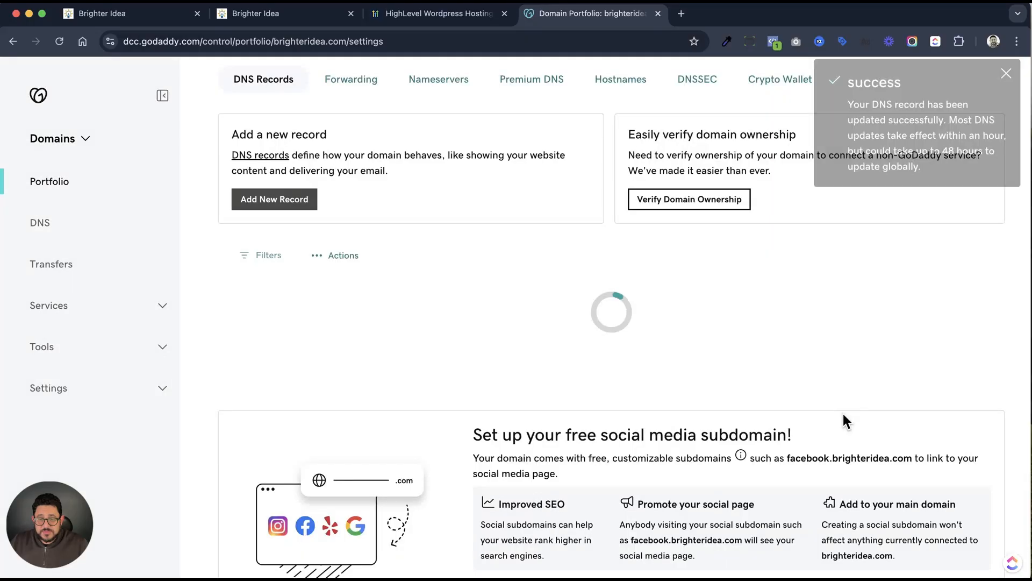
Switch to HighLevel, verify the DNS records, repeating the check once, and go to the site's WordPress info.
{"action": "left_click", "coordinate": [102, 14]}
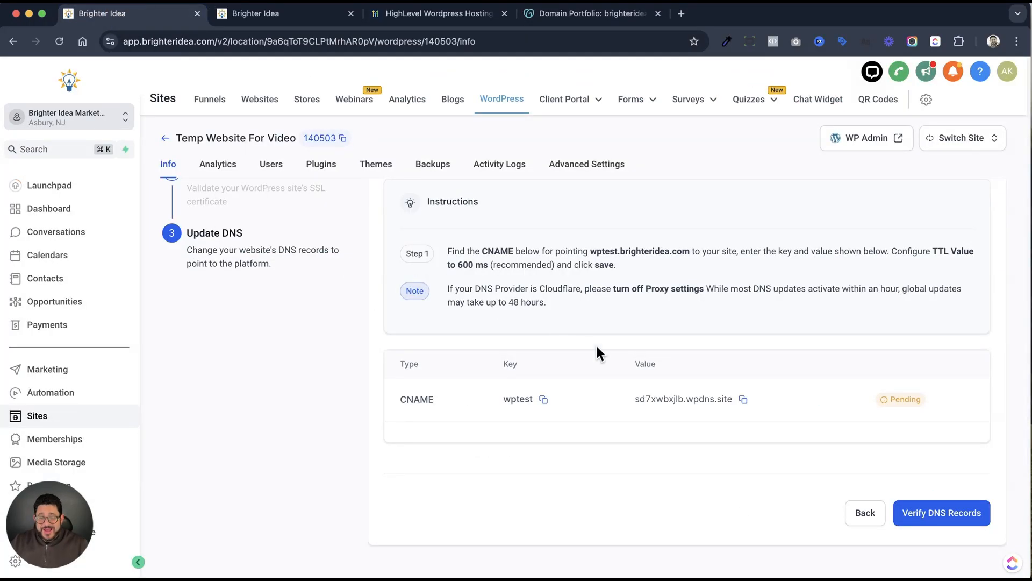
{"action": "left_click", "coordinate": [923, 518]}
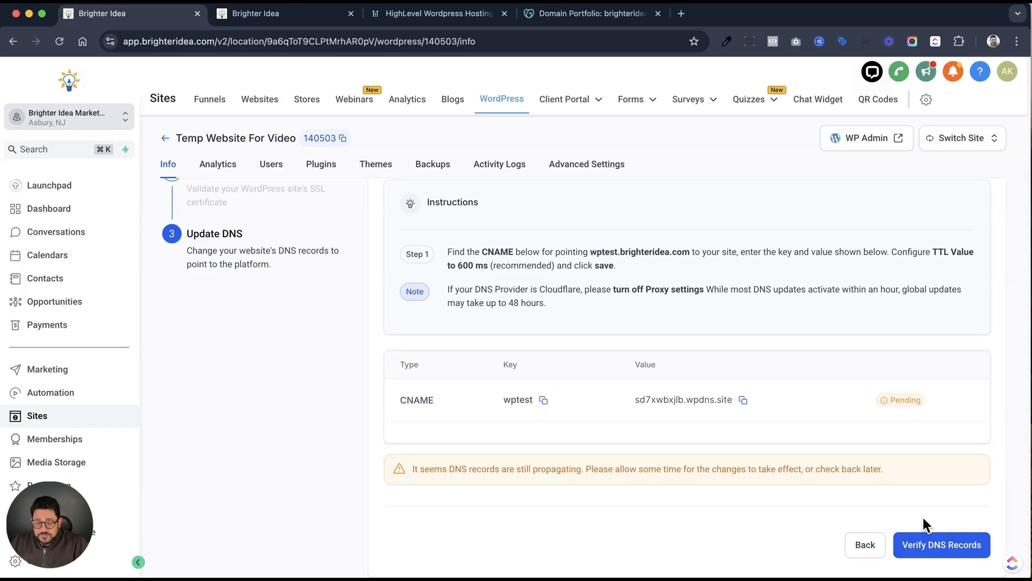
{"action": "left_click", "coordinate": [925, 541]}
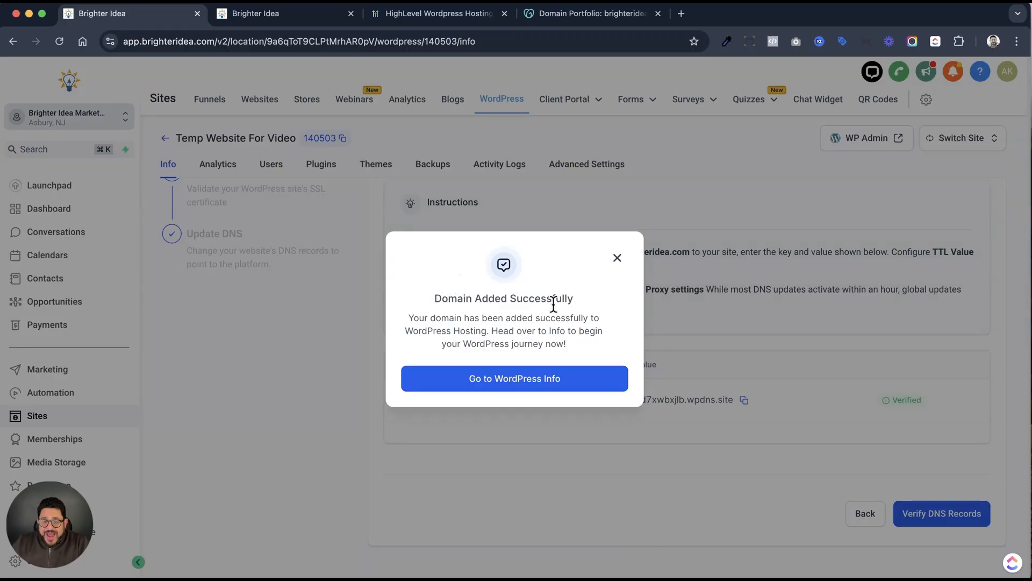
{"action": "left_click", "coordinate": [478, 385]}
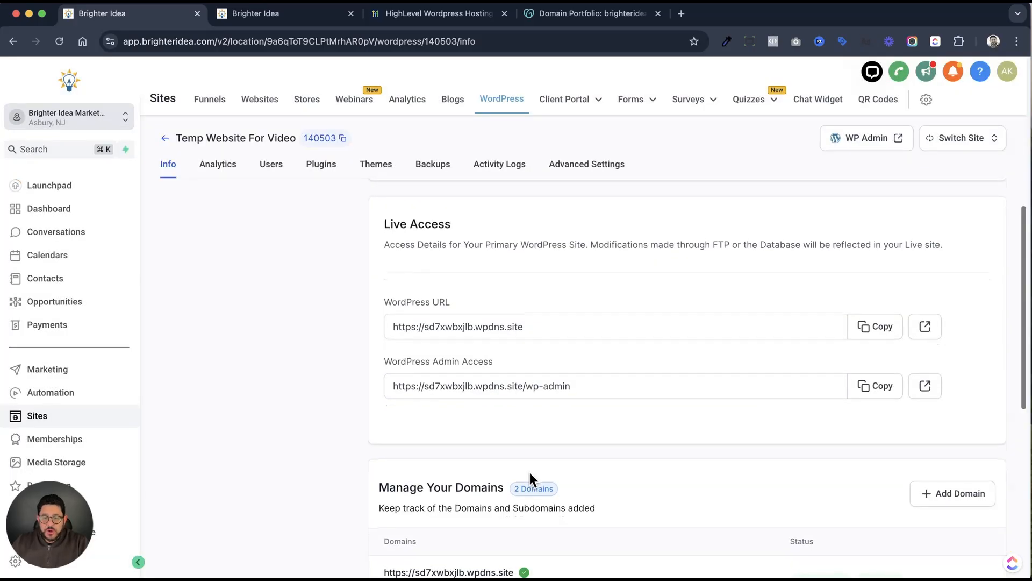
Set wptest.brighteridea.com as the site's primary domain in the domain management list.
{"action": "scroll", "coordinate": [527, 470], "scroll_direction": "up", "scroll_amount": 4}
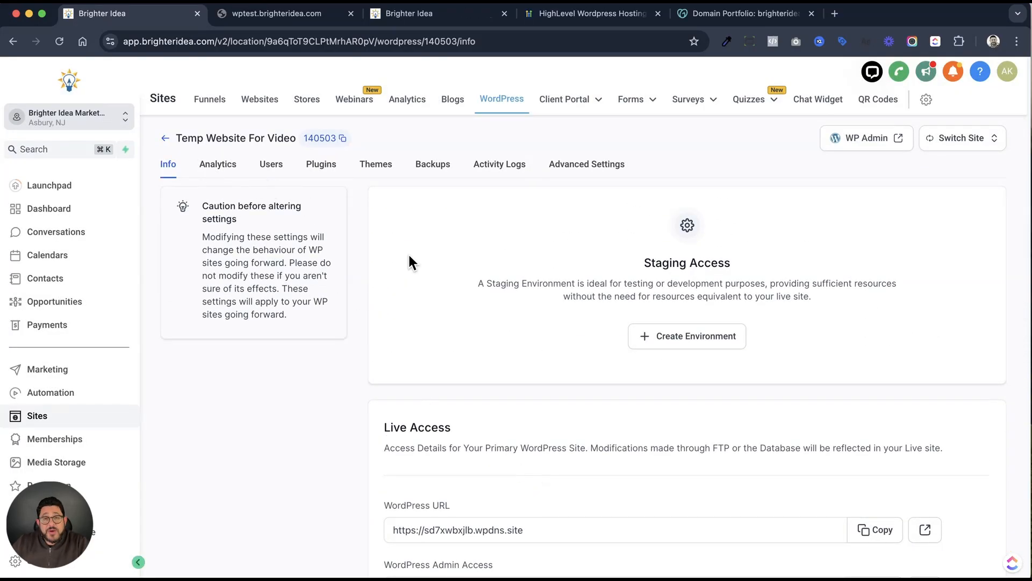
{"action": "scroll", "coordinate": [408, 256], "scroll_direction": "down", "scroll_amount": 3}
{"action": "scroll", "coordinate": [408, 261], "scroll_direction": "down", "scroll_amount": 5}
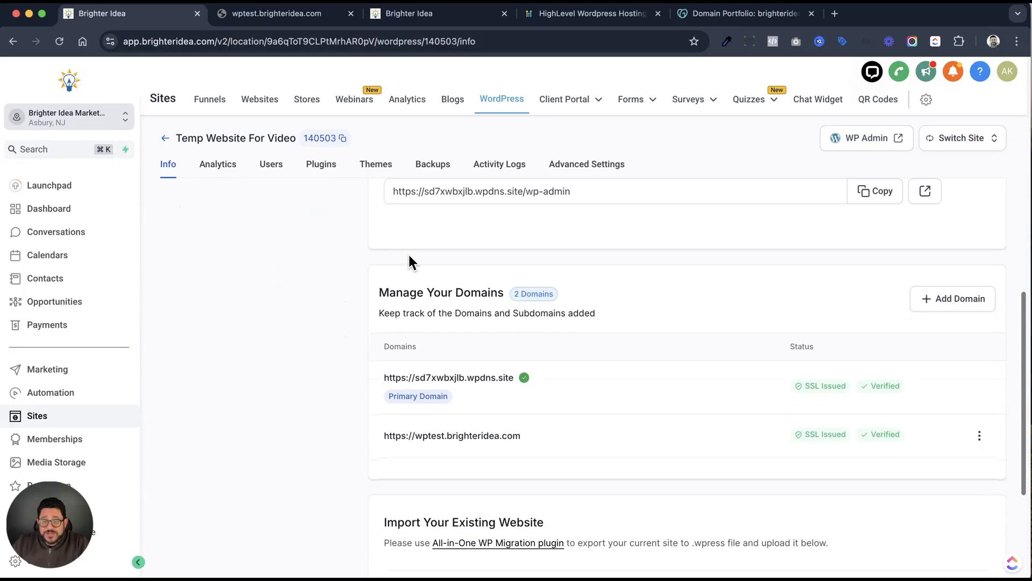
{"action": "left_click", "coordinate": [978, 436]}
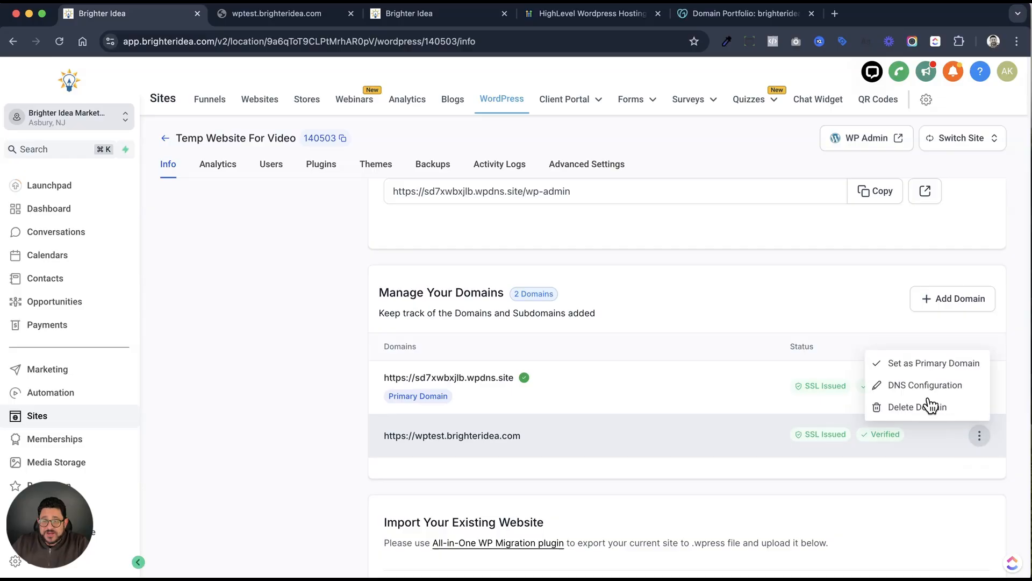
{"action": "left_click", "coordinate": [925, 366]}
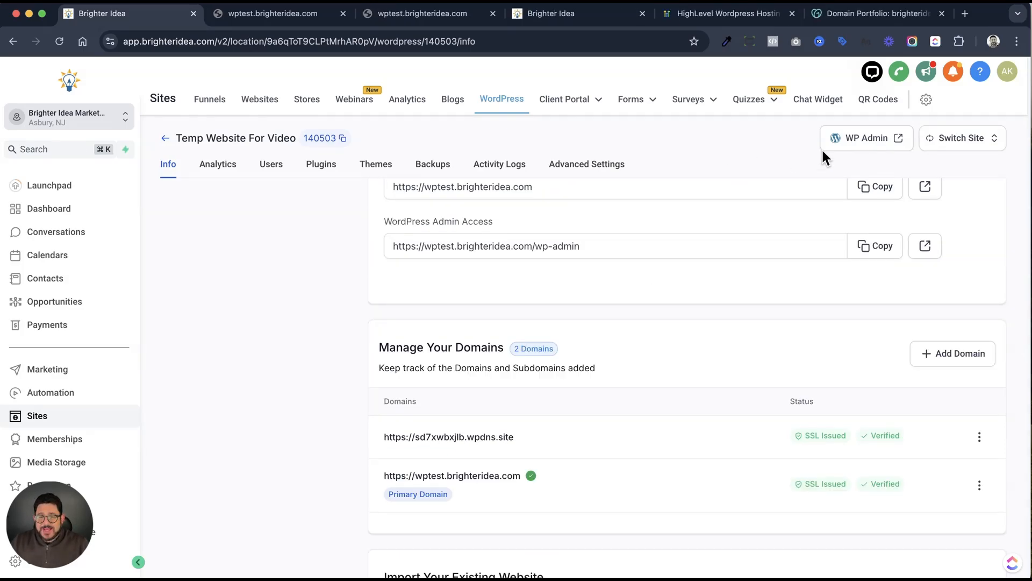
Open the site's WordPress admin dashboard, visit the live Dental Clinic Care site and look through its home page.
{"action": "left_click", "coordinate": [840, 141]}
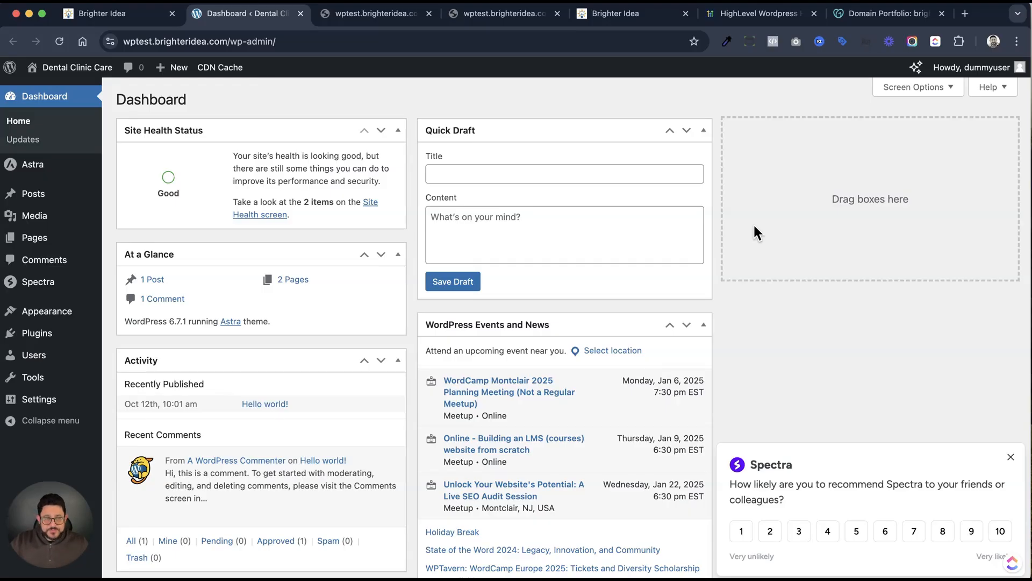
{"action": "scroll", "coordinate": [755, 226], "scroll_direction": "down", "scroll_amount": 1}
{"action": "scroll", "coordinate": [758, 226], "scroll_direction": "up", "scroll_amount": 1}
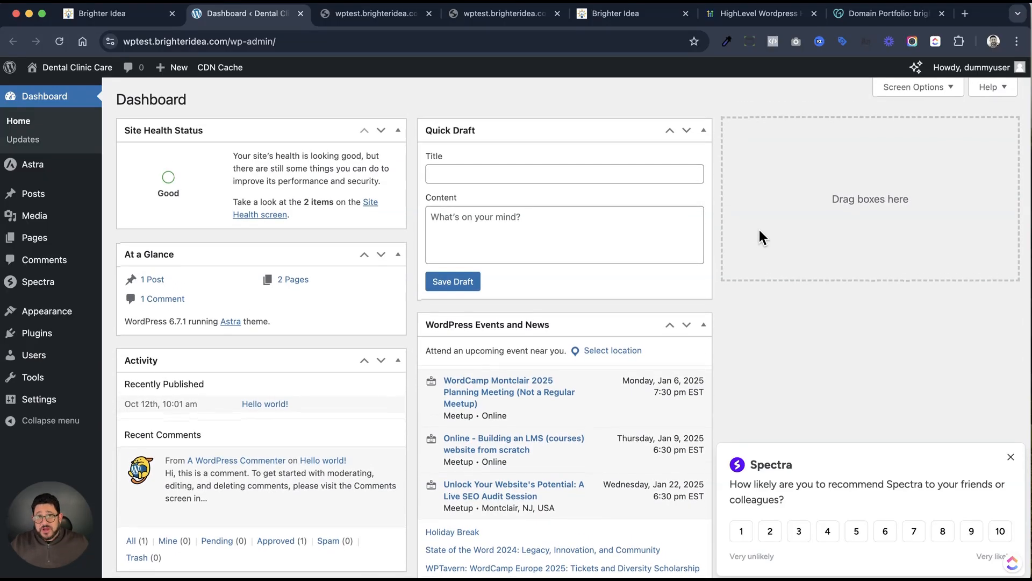
{"action": "left_click", "coordinate": [38, 72]}
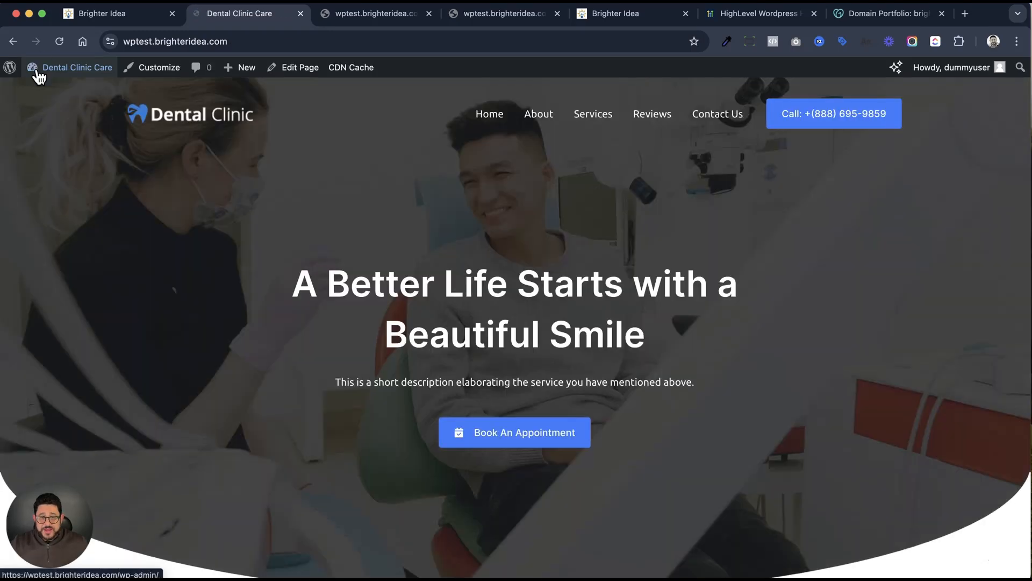
{"action": "scroll", "coordinate": [474, 230], "scroll_direction": "down", "scroll_amount": 6}
{"action": "scroll", "coordinate": [295, 138], "scroll_direction": "up", "scroll_amount": 7}
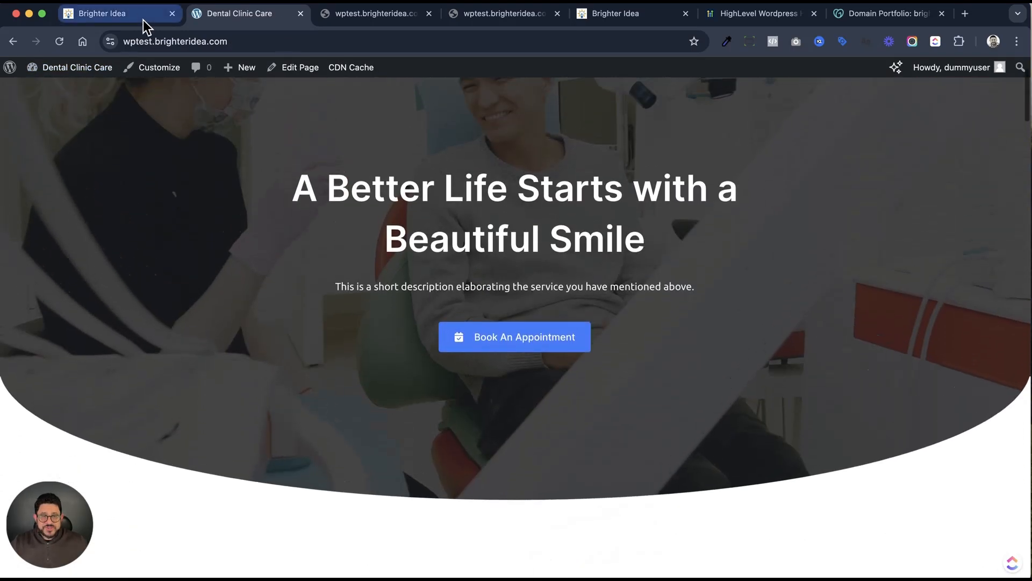
Switch back to HighLevel and review the WordPress site's import option for existing websites and its analytics site report.
{"action": "left_click", "coordinate": [141, 19]}
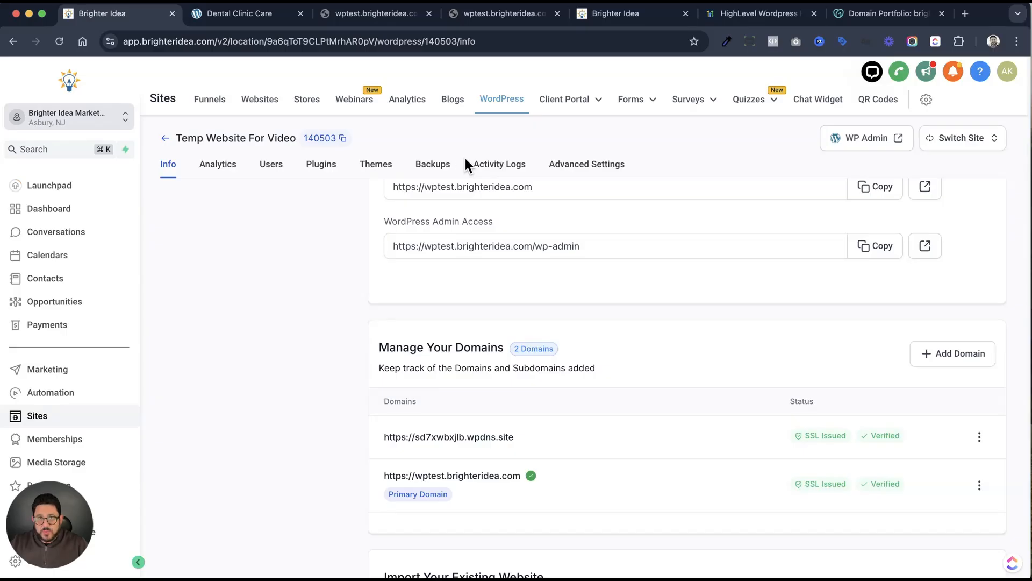
{"action": "scroll", "coordinate": [679, 250], "scroll_direction": "down", "scroll_amount": 5}
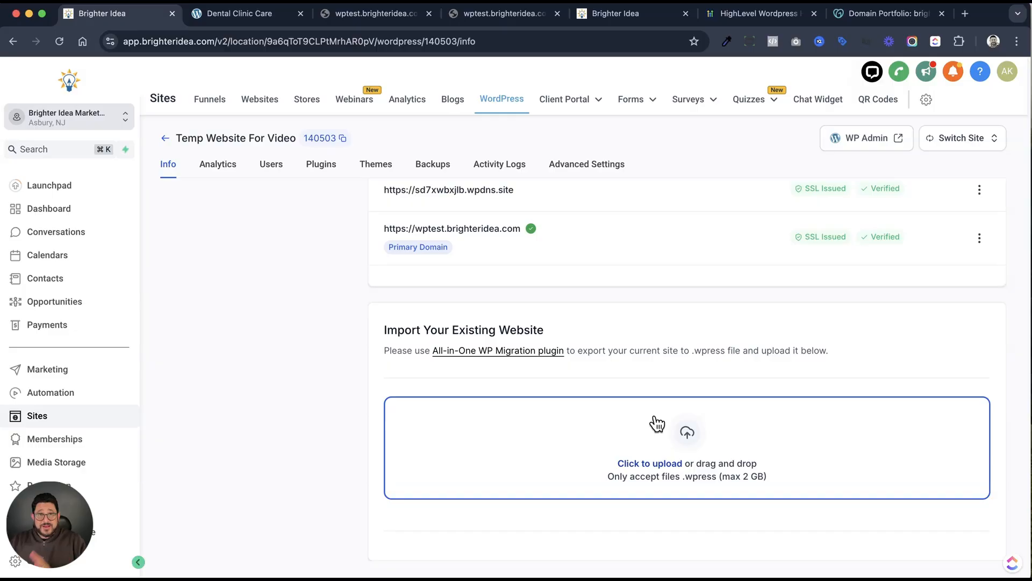
{"action": "left_click", "coordinate": [236, 170]}
{"action": "scroll", "coordinate": [272, 248], "scroll_direction": "up", "scroll_amount": 5}
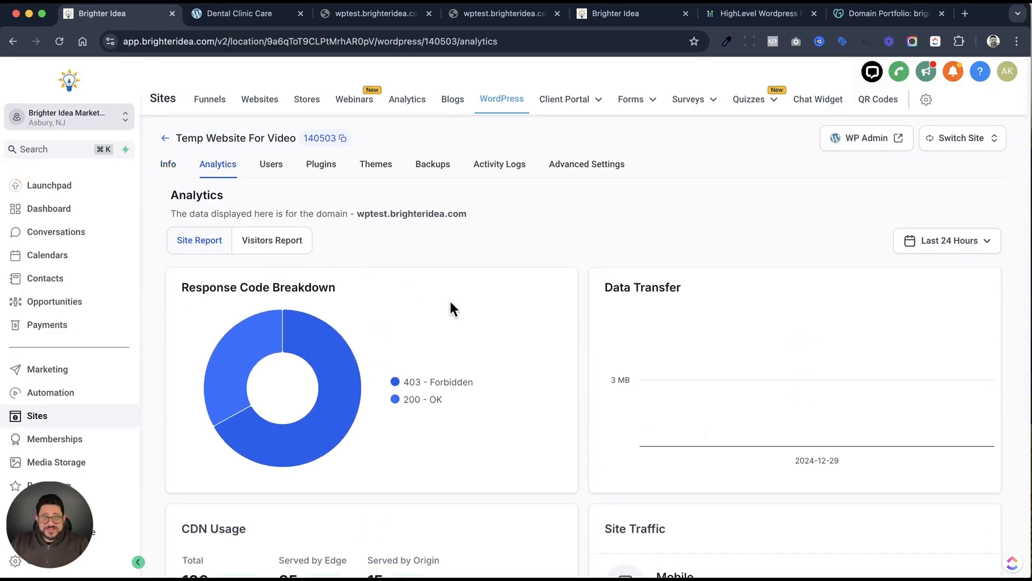
{"action": "scroll", "coordinate": [577, 313], "scroll_direction": "down", "scroll_amount": 4}
{"action": "scroll", "coordinate": [569, 321], "scroll_direction": "down", "scroll_amount": 1}
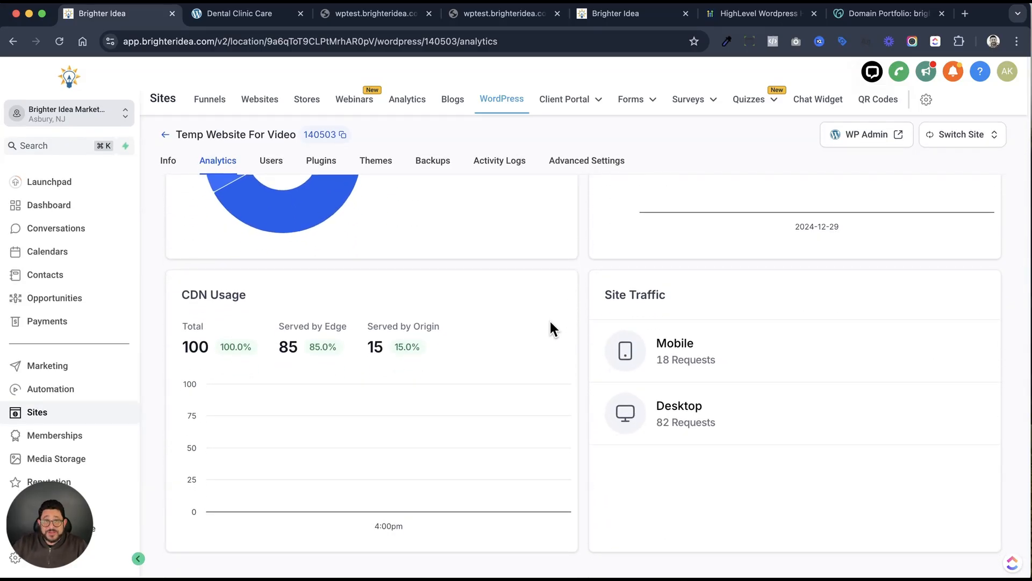
{"action": "scroll", "coordinate": [550, 322], "scroll_direction": "up", "scroll_amount": 1}
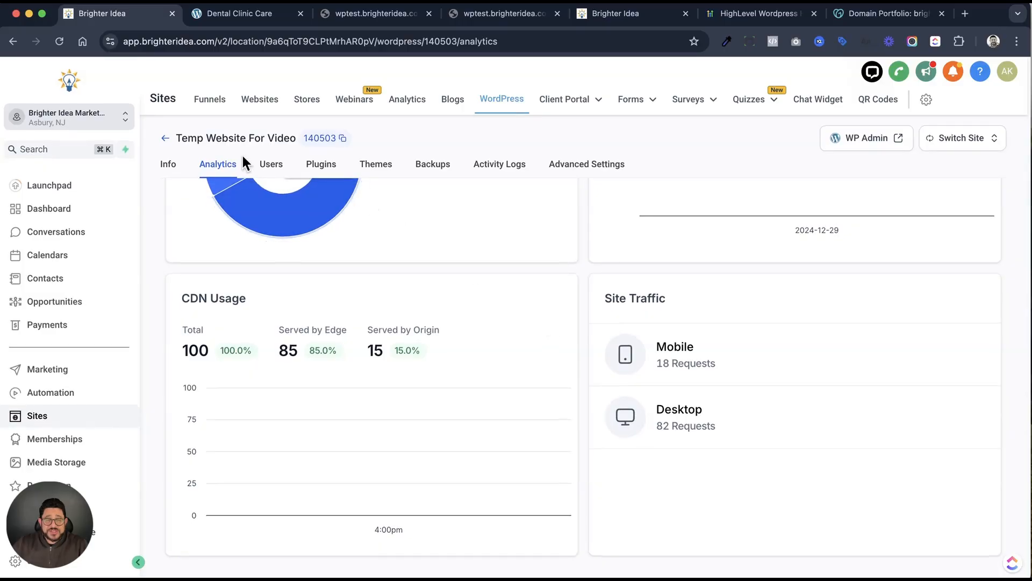
Review the WordPress site's users, plugins, themes, backups and activity logs.
{"action": "left_click", "coordinate": [271, 164]}
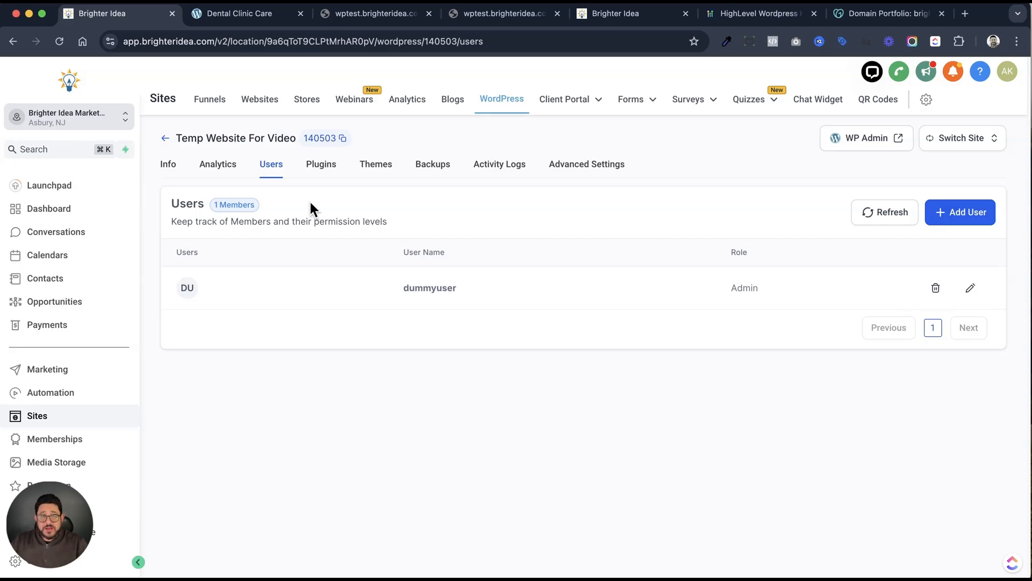
{"action": "left_click", "coordinate": [326, 165]}
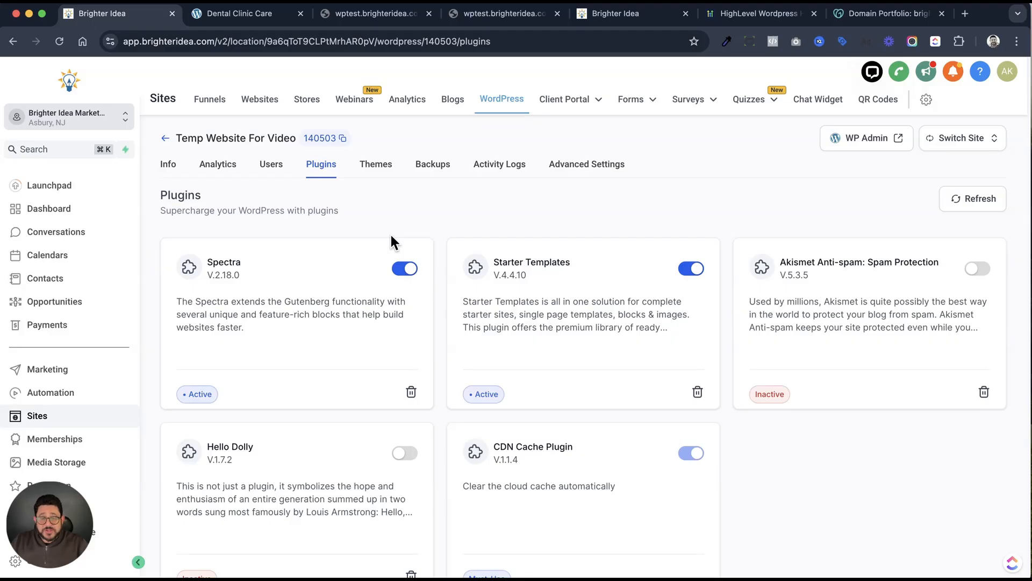
{"action": "scroll", "coordinate": [389, 233], "scroll_direction": "down", "scroll_amount": 2}
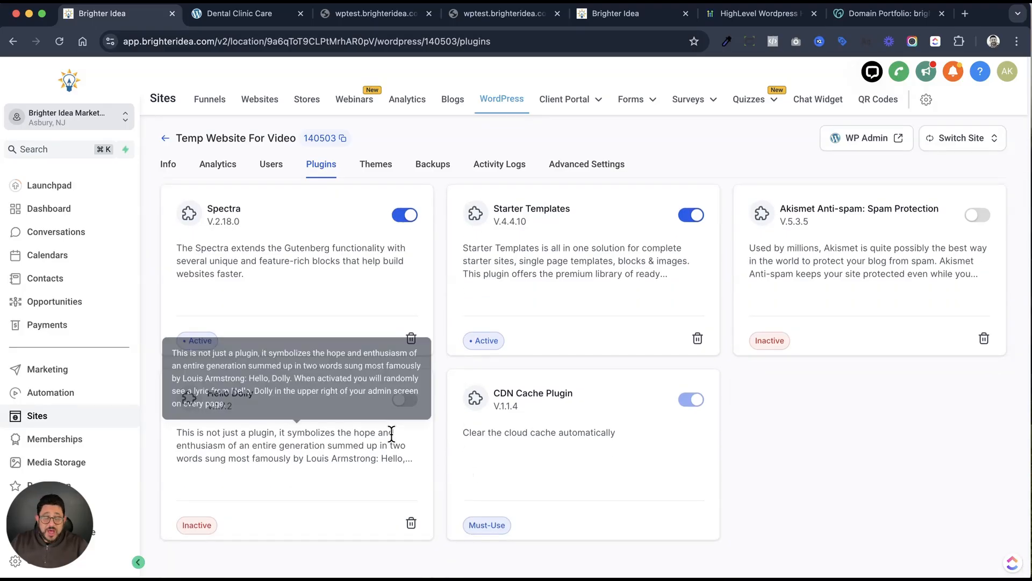
{"action": "scroll", "coordinate": [714, 408], "scroll_direction": "up", "scroll_amount": 2}
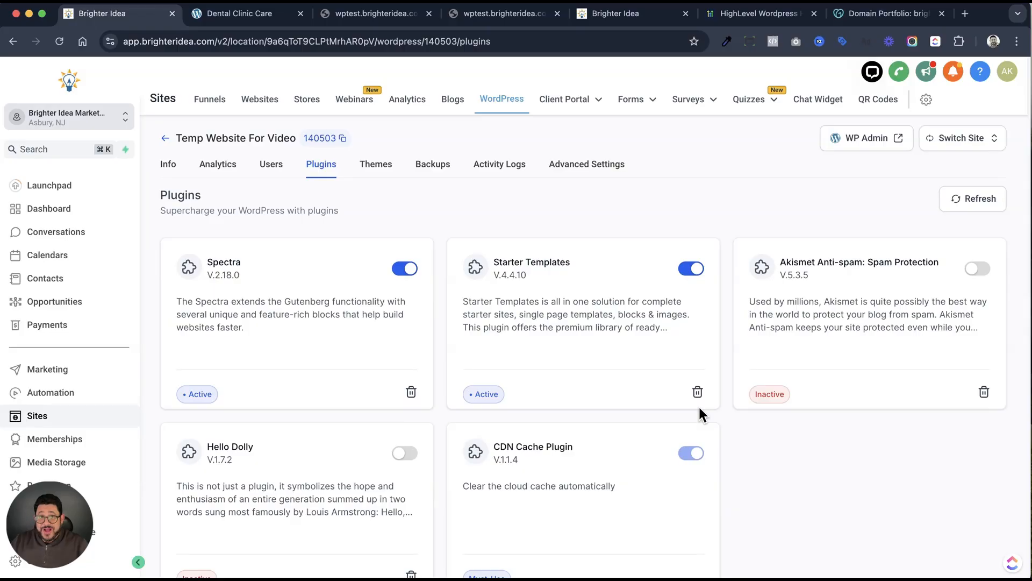
{"action": "left_click", "coordinate": [378, 165]}
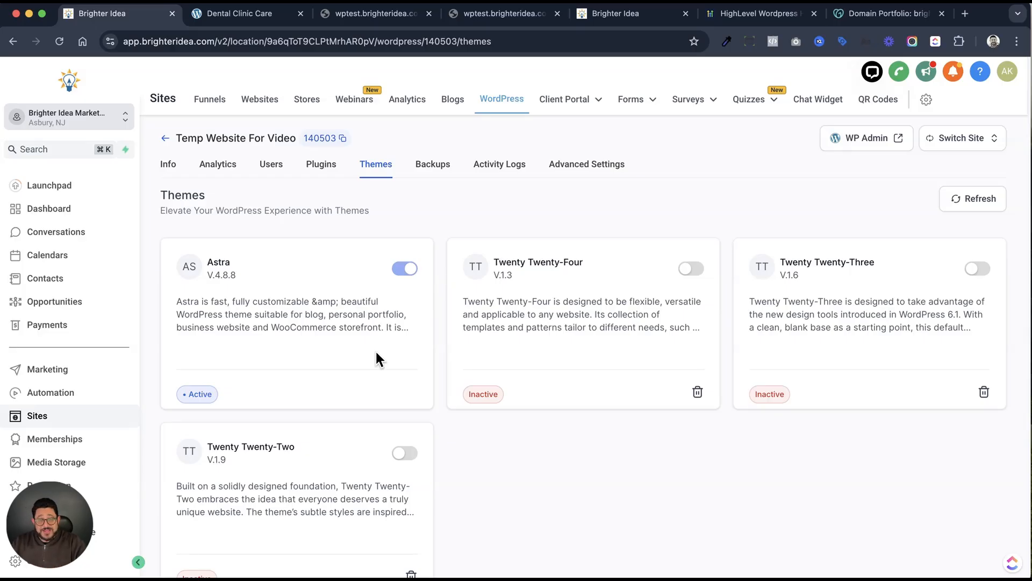
{"action": "left_click", "coordinate": [448, 164]}
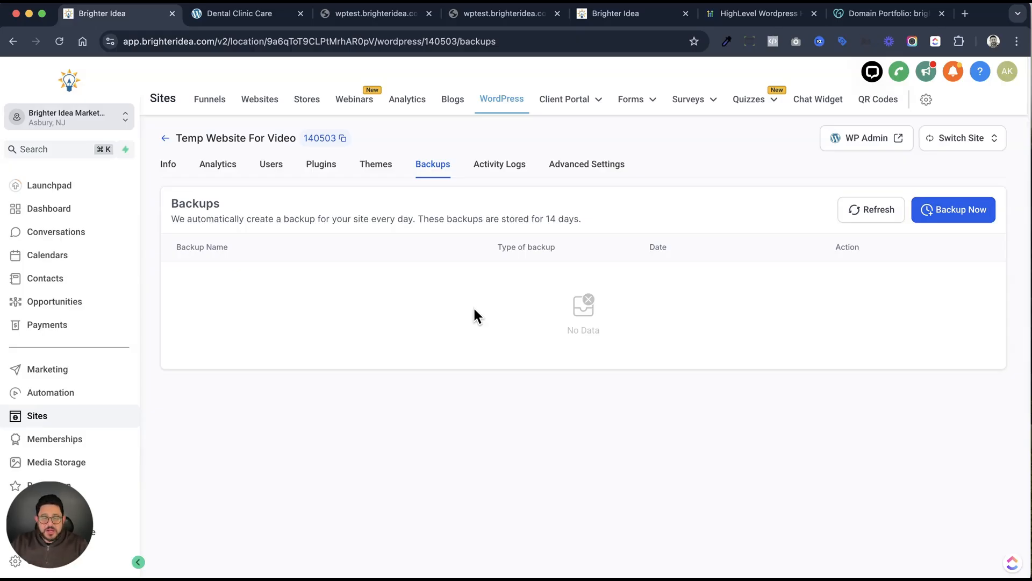
{"action": "left_click", "coordinate": [518, 162]}
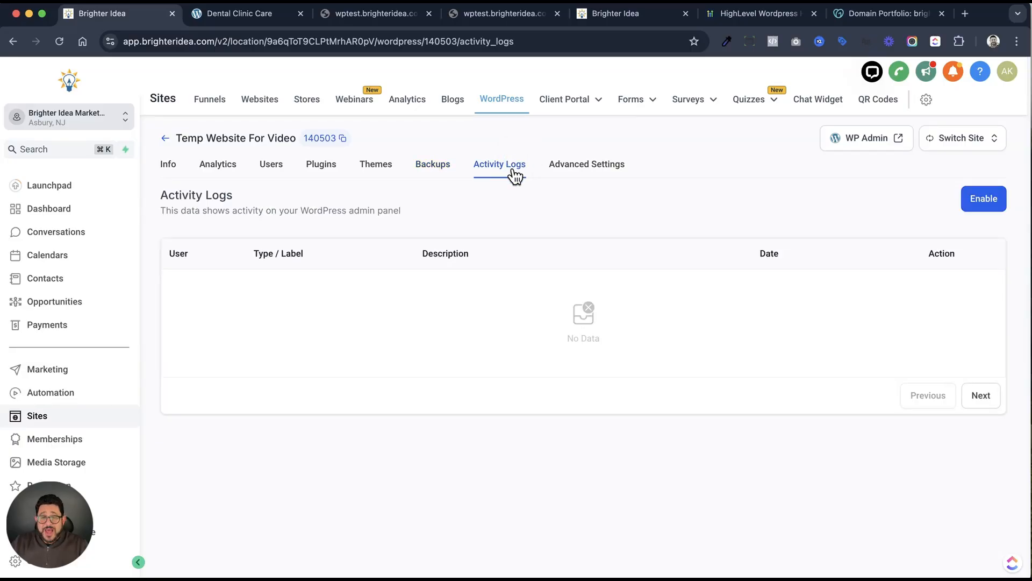
Look through the site's advanced settings for FTP access, cache management, WordPress debugging, database management and site deletion.
{"action": "left_click", "coordinate": [616, 172]}
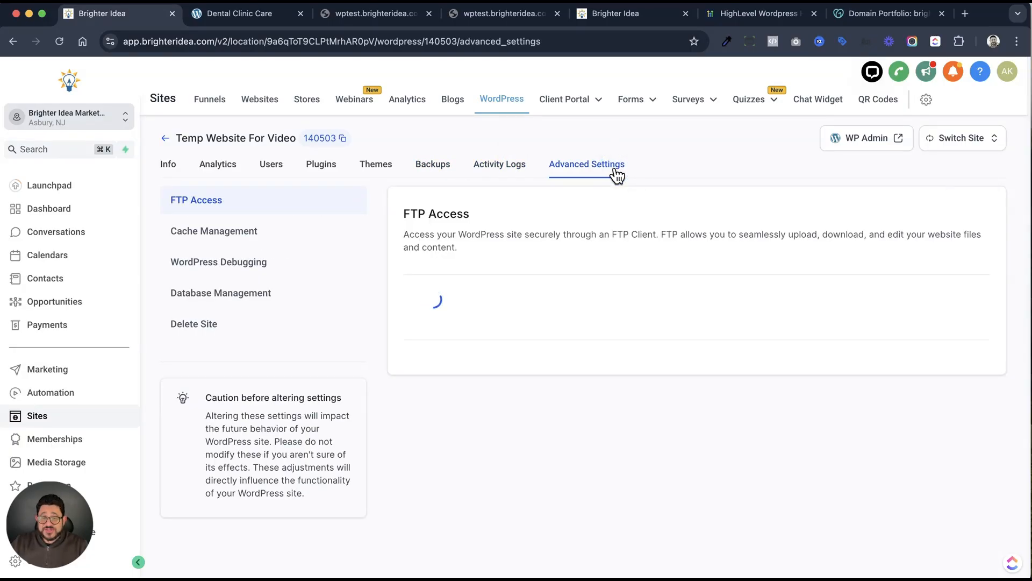
{"action": "left_click", "coordinate": [261, 236]}
{"action": "left_click", "coordinate": [267, 262]}
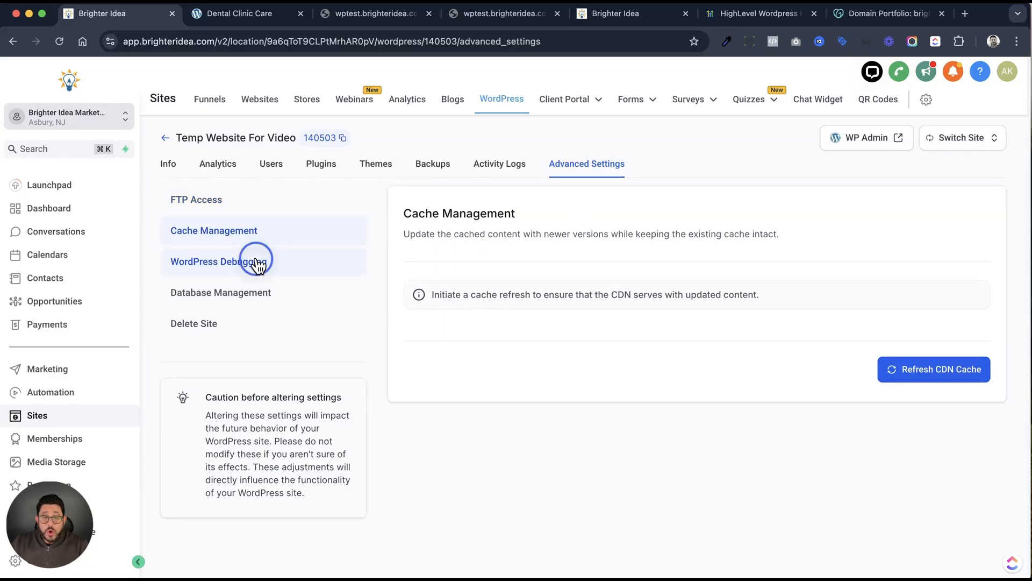
{"action": "left_click", "coordinate": [264, 305]}
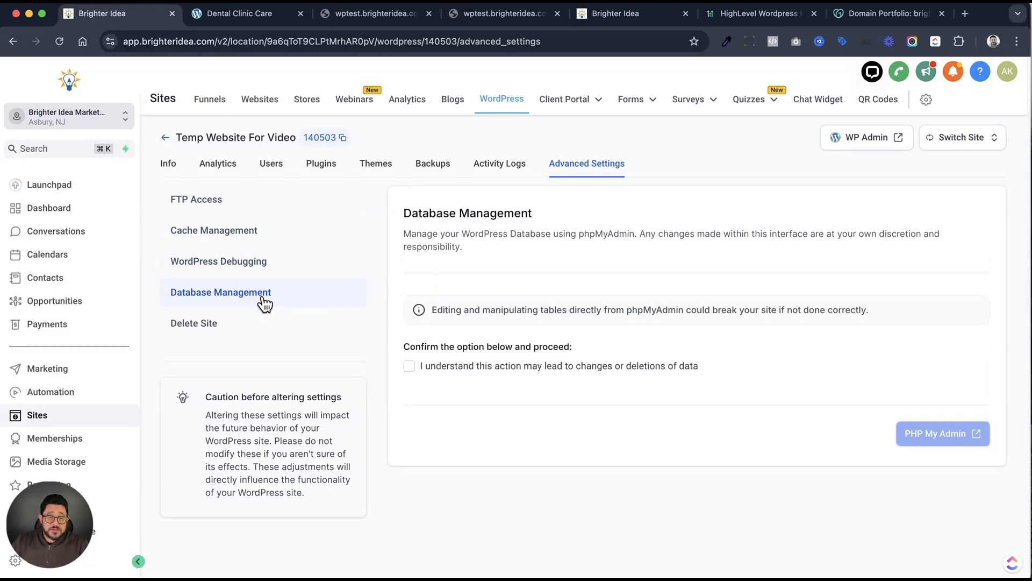
{"action": "left_click", "coordinate": [257, 326]}
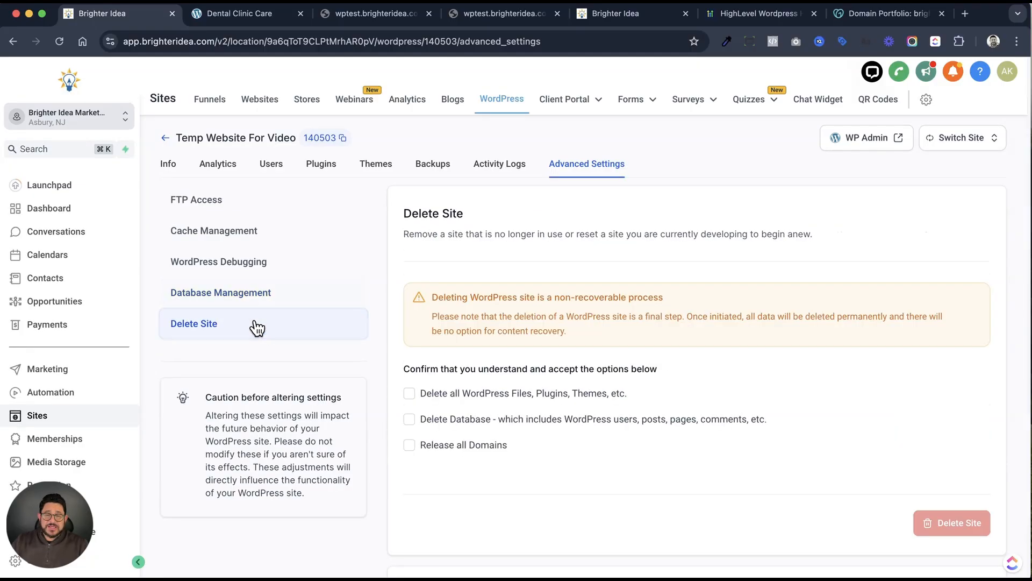